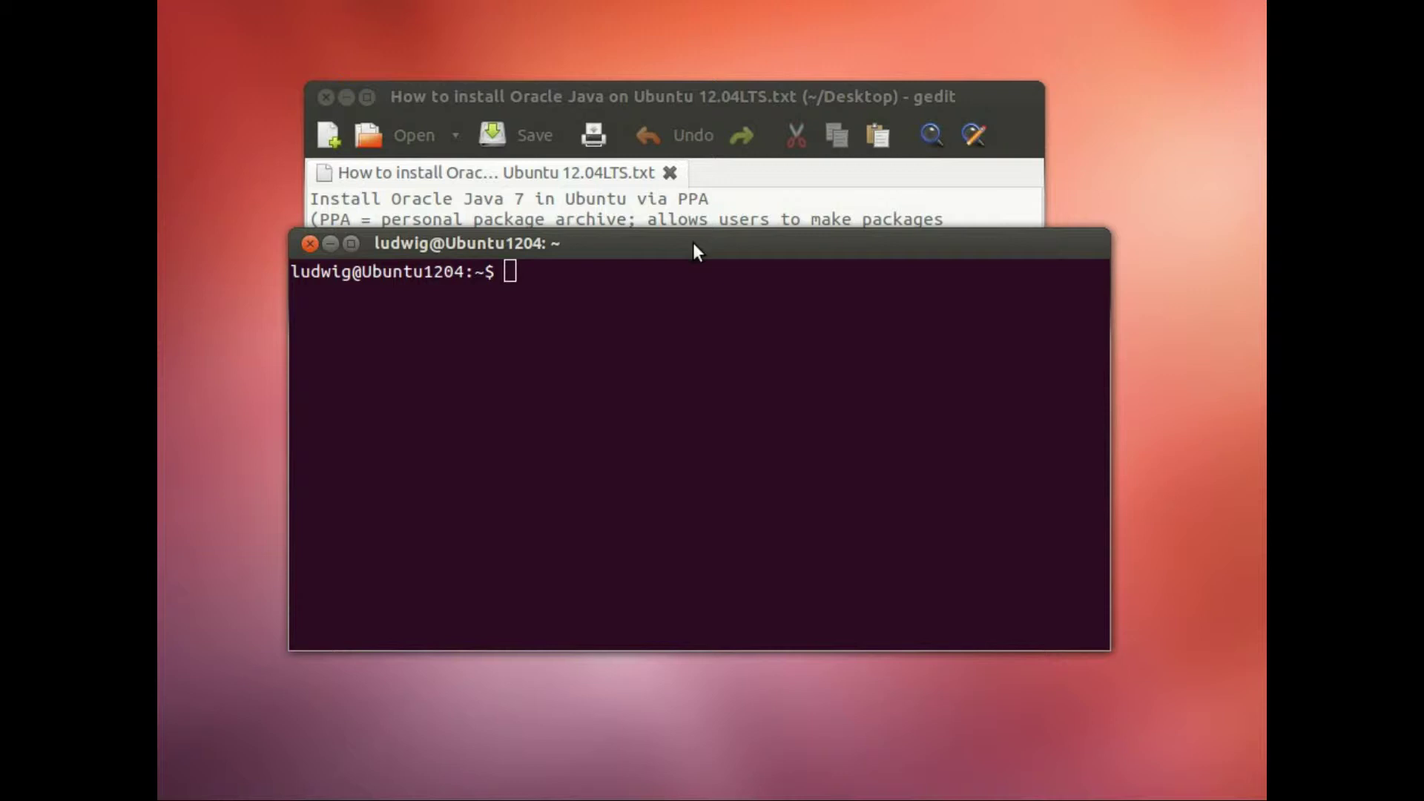
# Step: Copy the add-apt-repository ppa:webupd8team/java line from the notes into the terminal
pyautogui.click(638, 88)
pyautogui.moveTo(310, 383); pyautogui.dragTo(765, 386)
pyautogui.hotkey('ctrl', 'c')
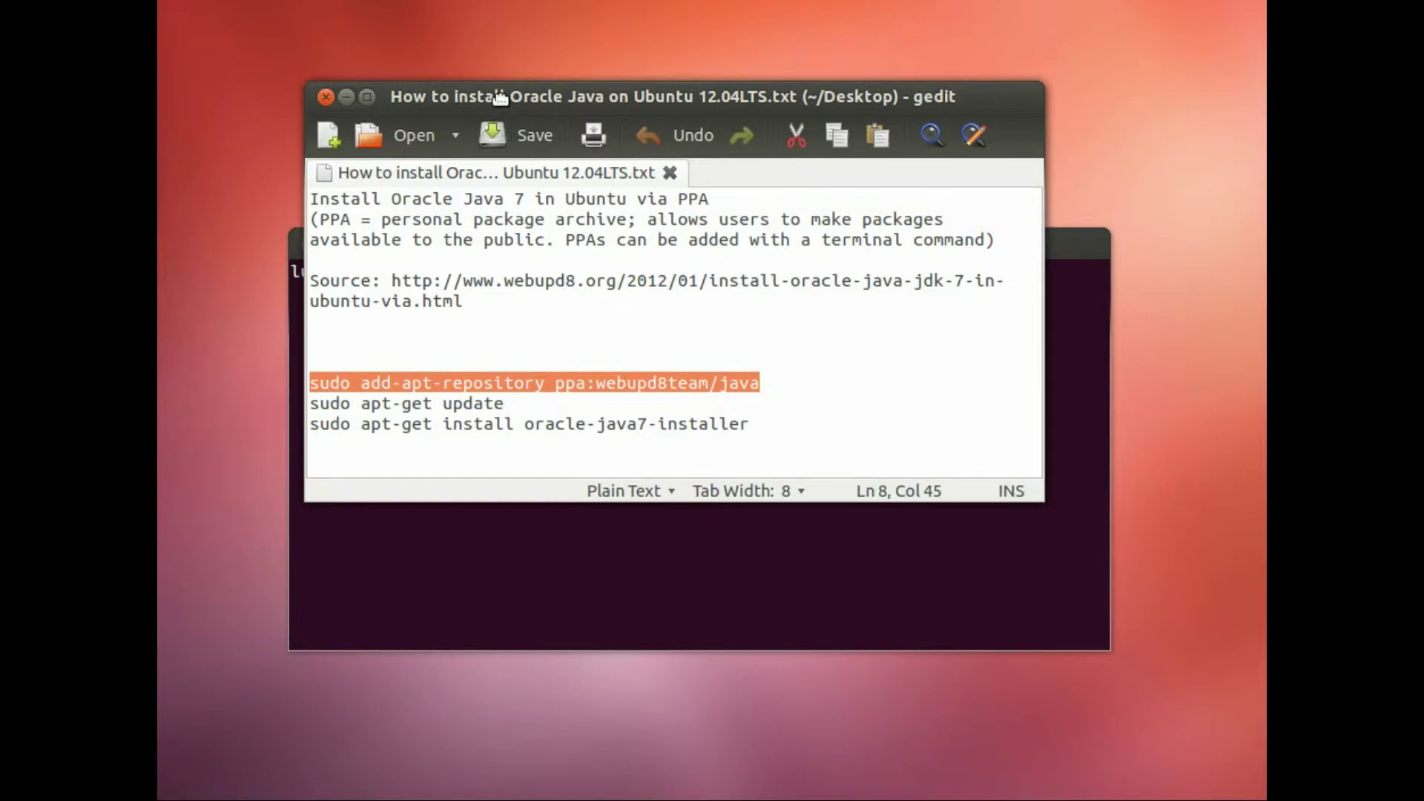
pyautogui.moveTo(509, 98); pyautogui.dragTo(520, 83)
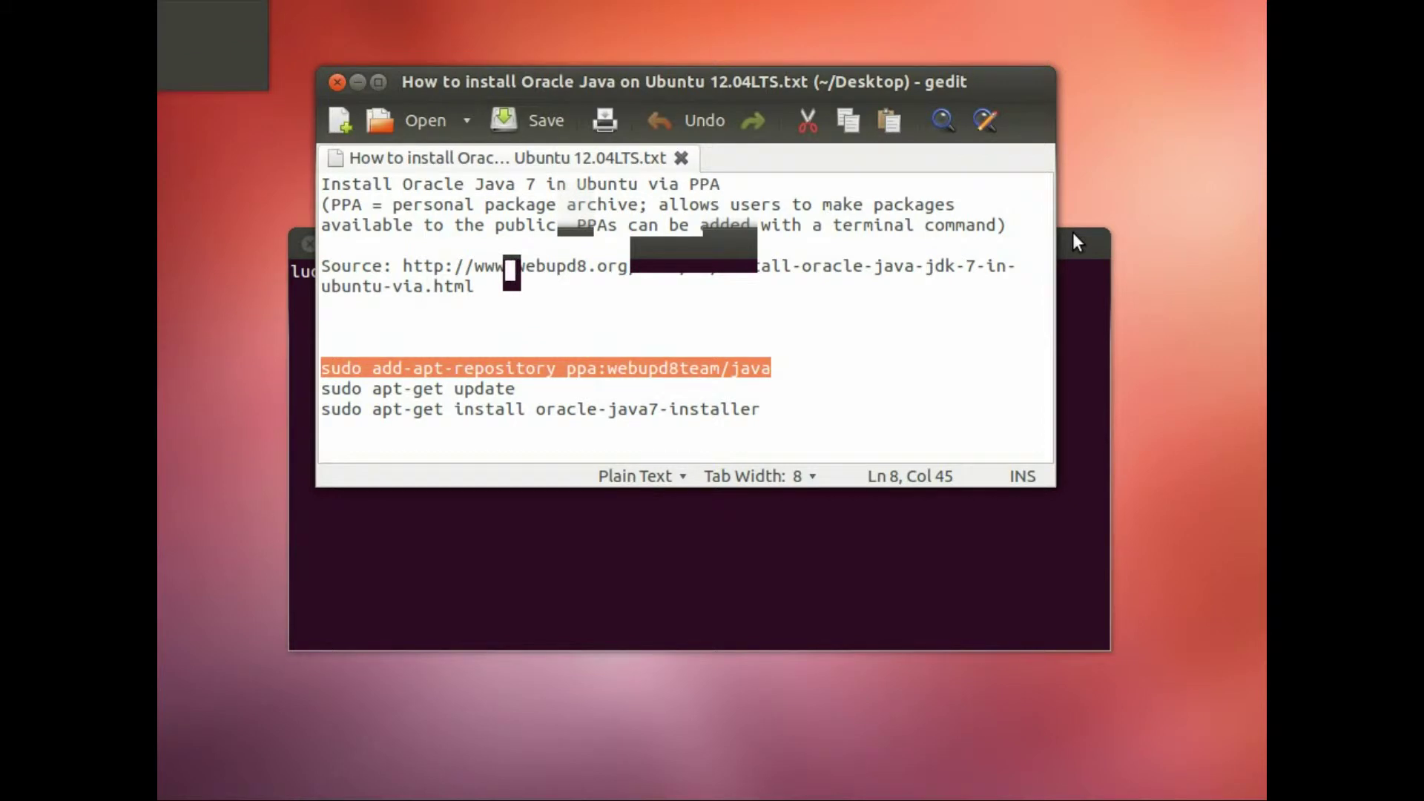
pyautogui.hotkey('ctrl', 'shift', 'v')
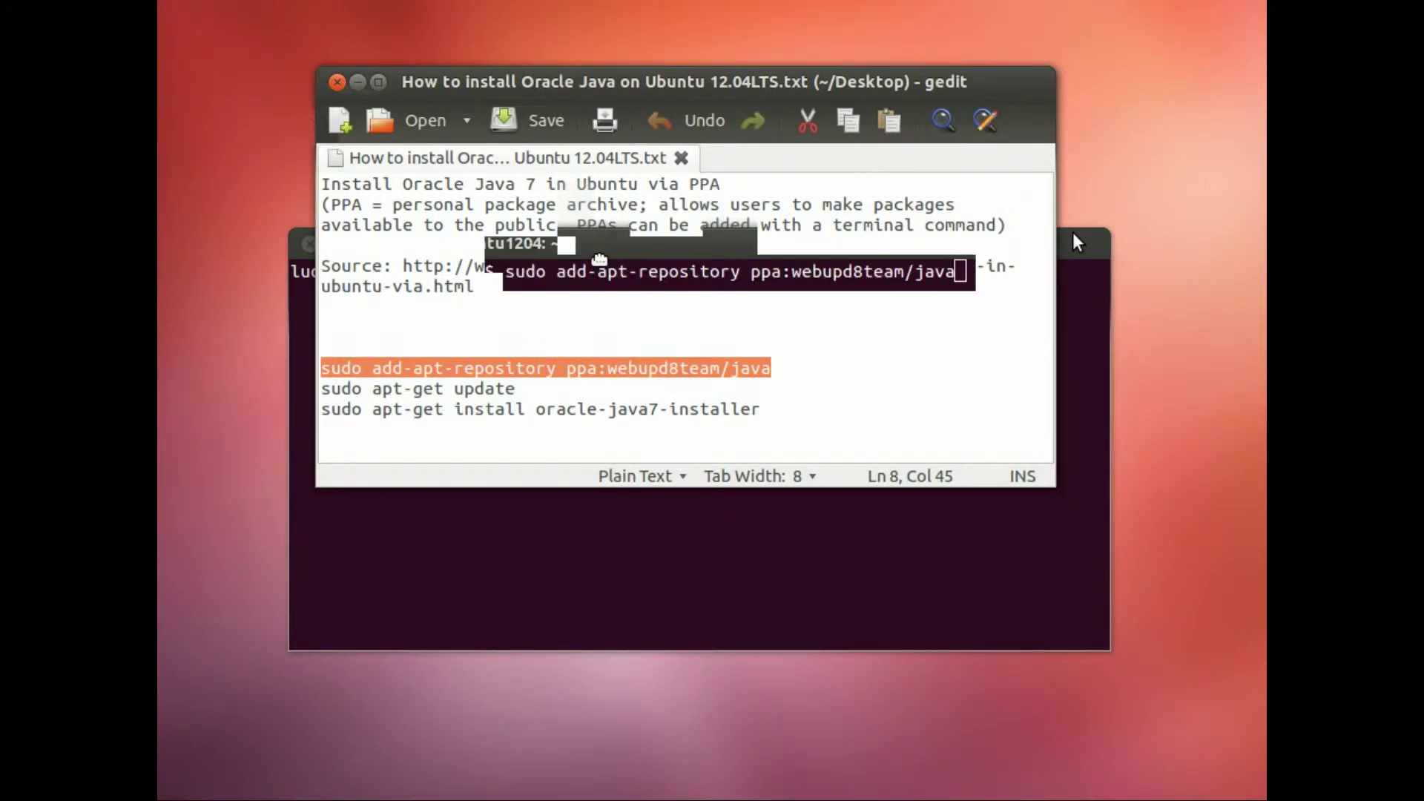
pyautogui.moveTo(584, 338); pyautogui.dragTo(574, 401)
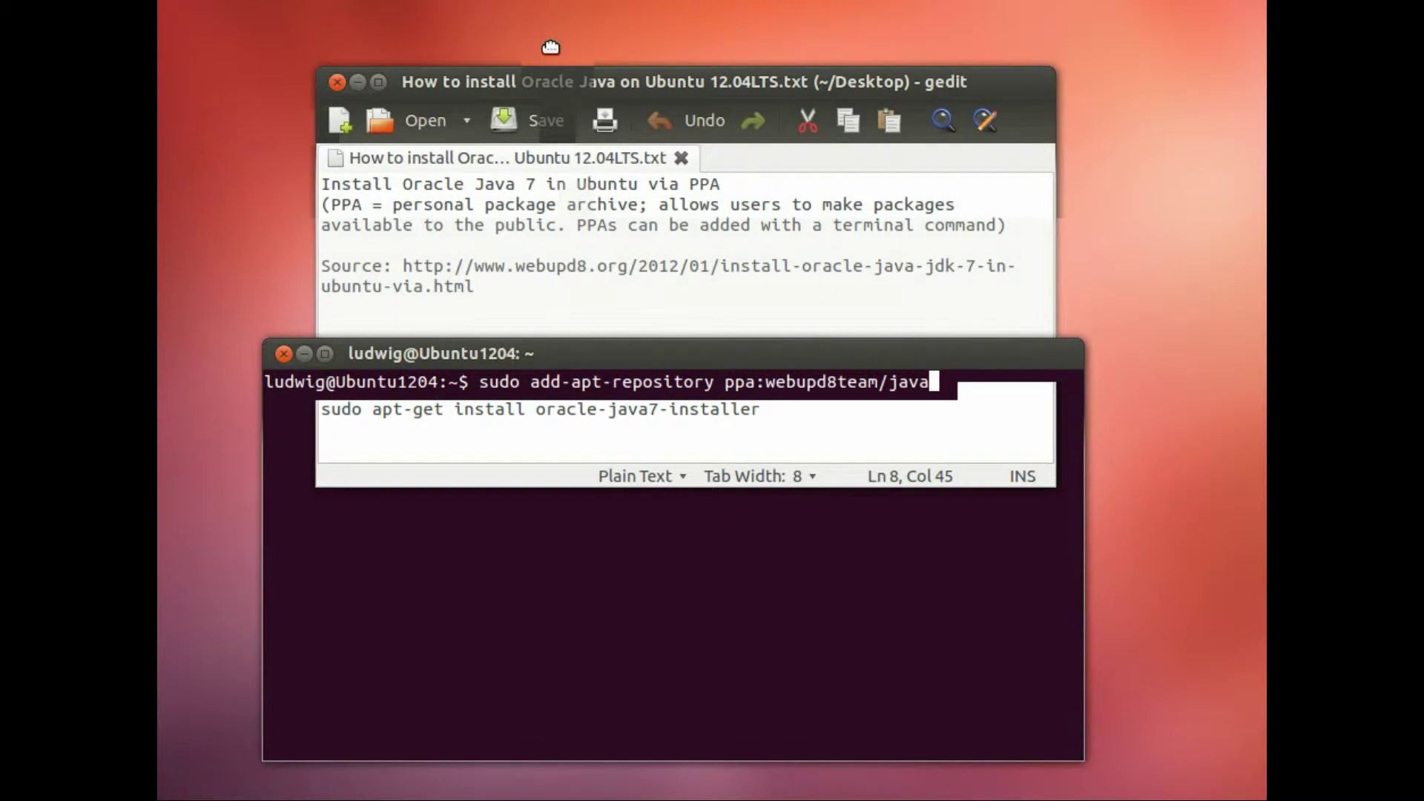
pyautogui.moveTo(567, 85); pyautogui.dragTo(551, 47)
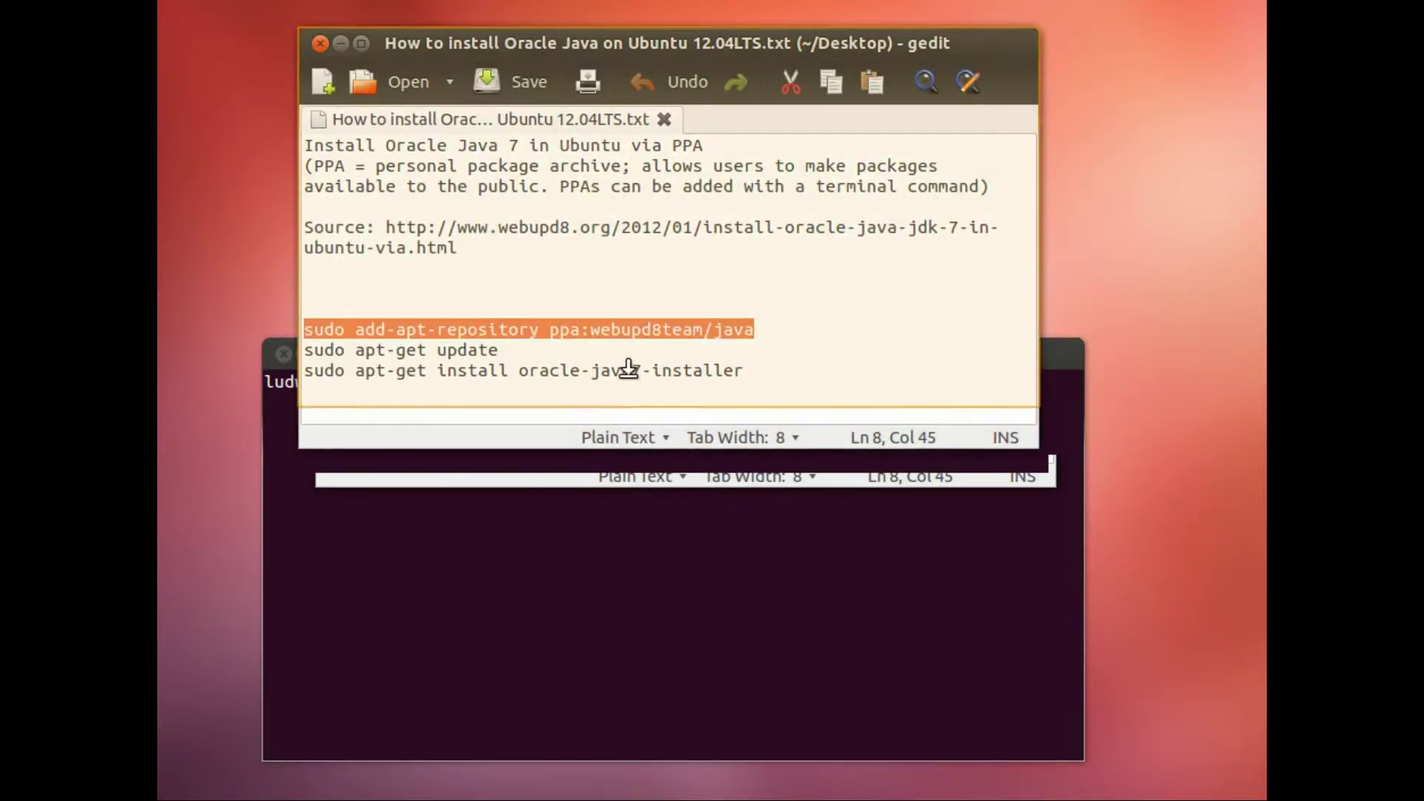
pyautogui.moveTo(629, 367); pyautogui.dragTo(625, 331)
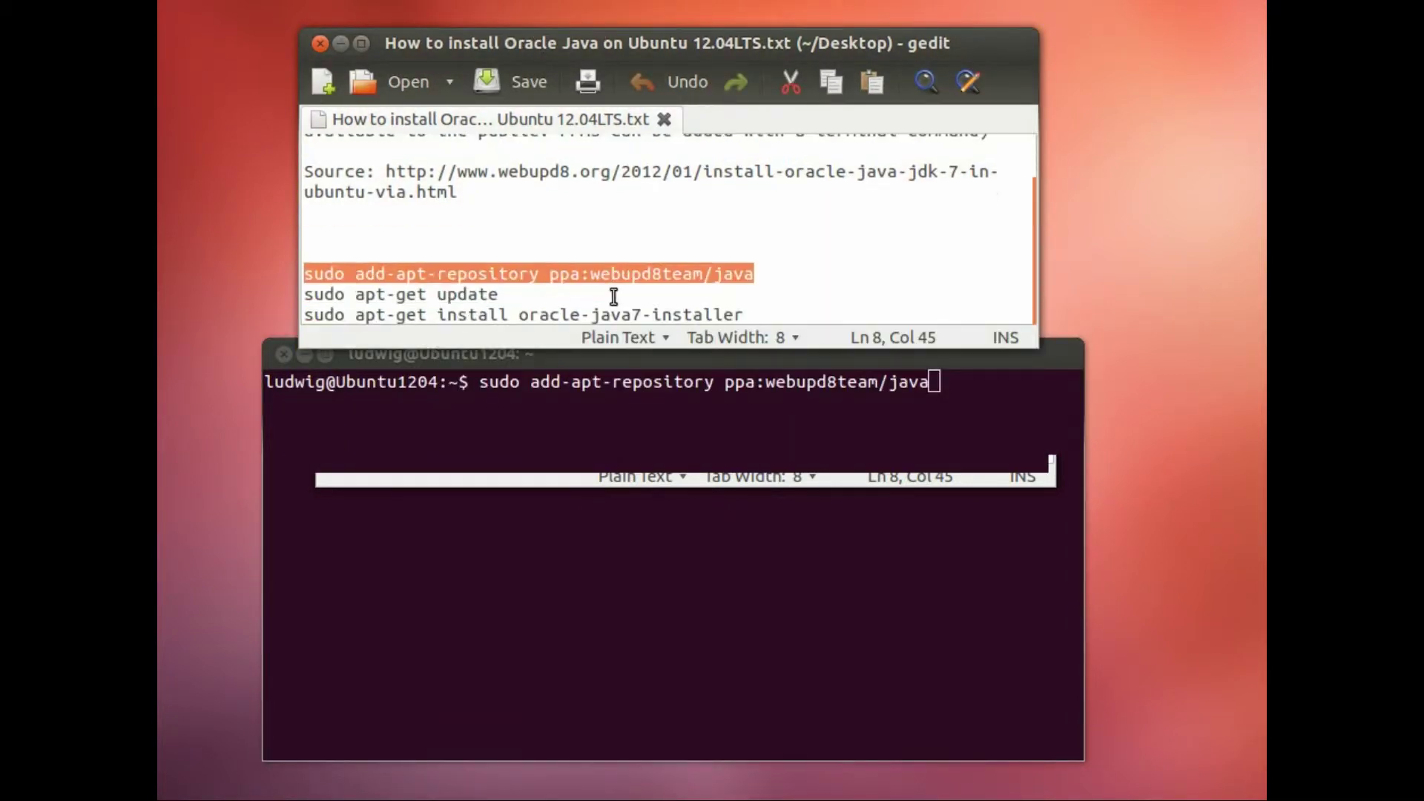
pyautogui.click(684, 399)
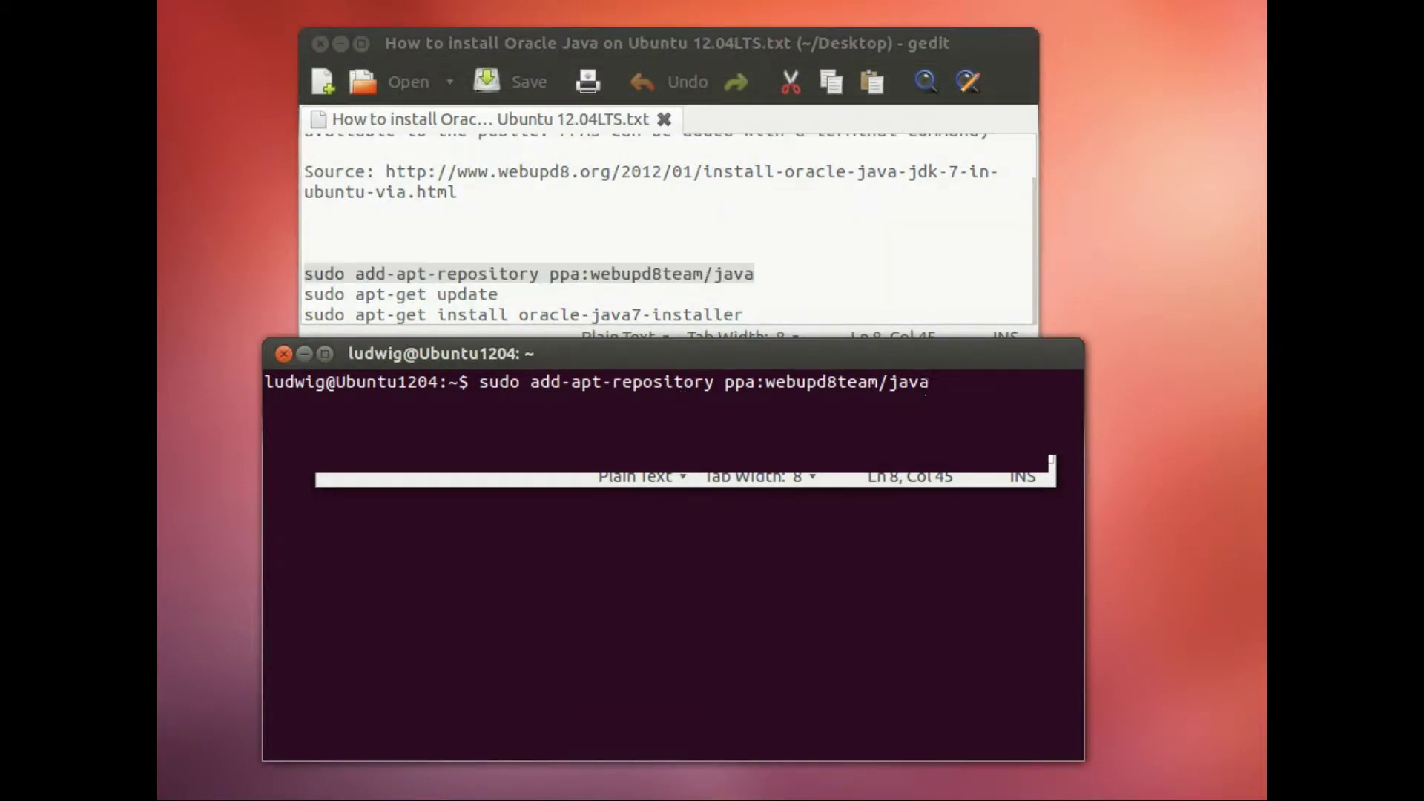
# Step: Run the command with the sudo password and confirm adding the Java PPA
pyautogui.press('Return')
pyautogui.press('Return')
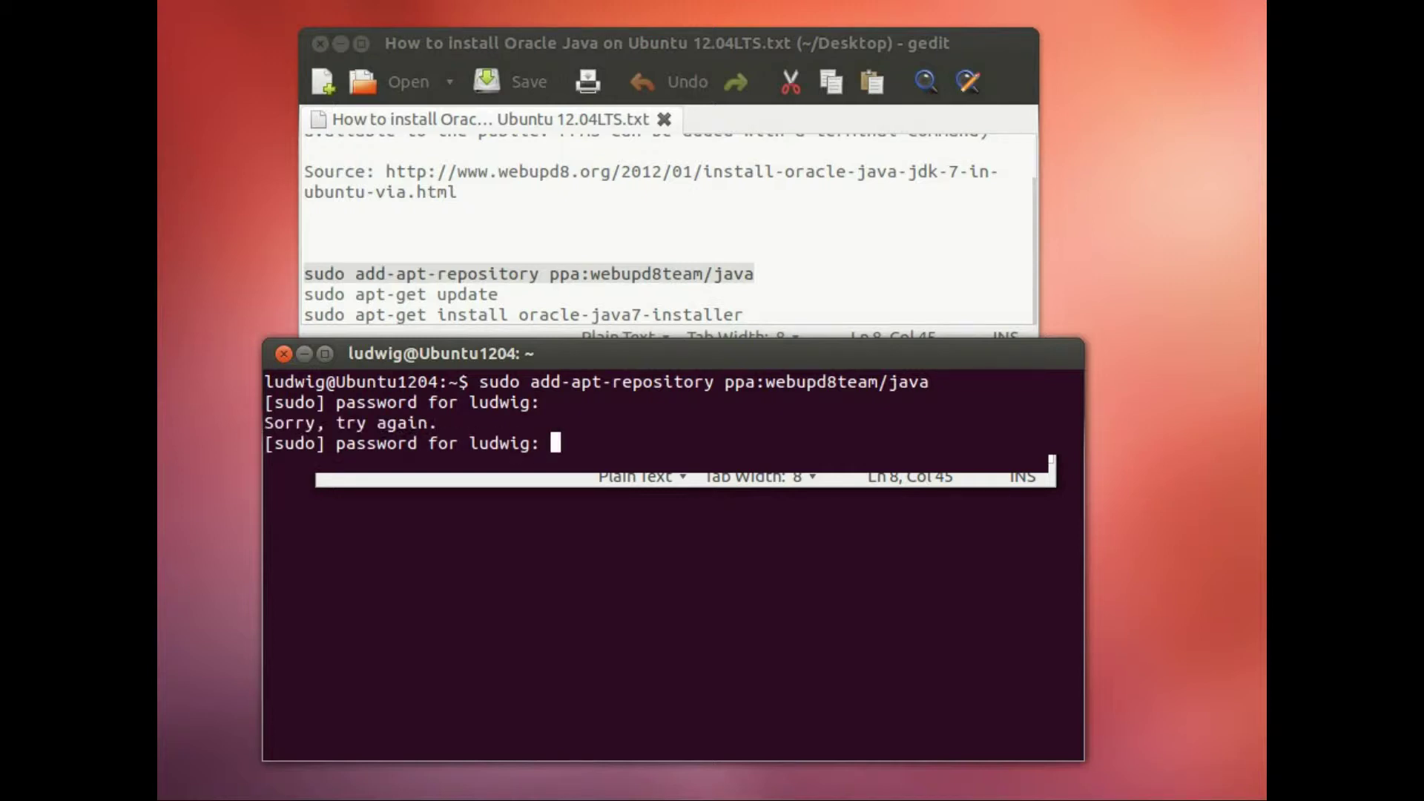
pyautogui.press('Return')
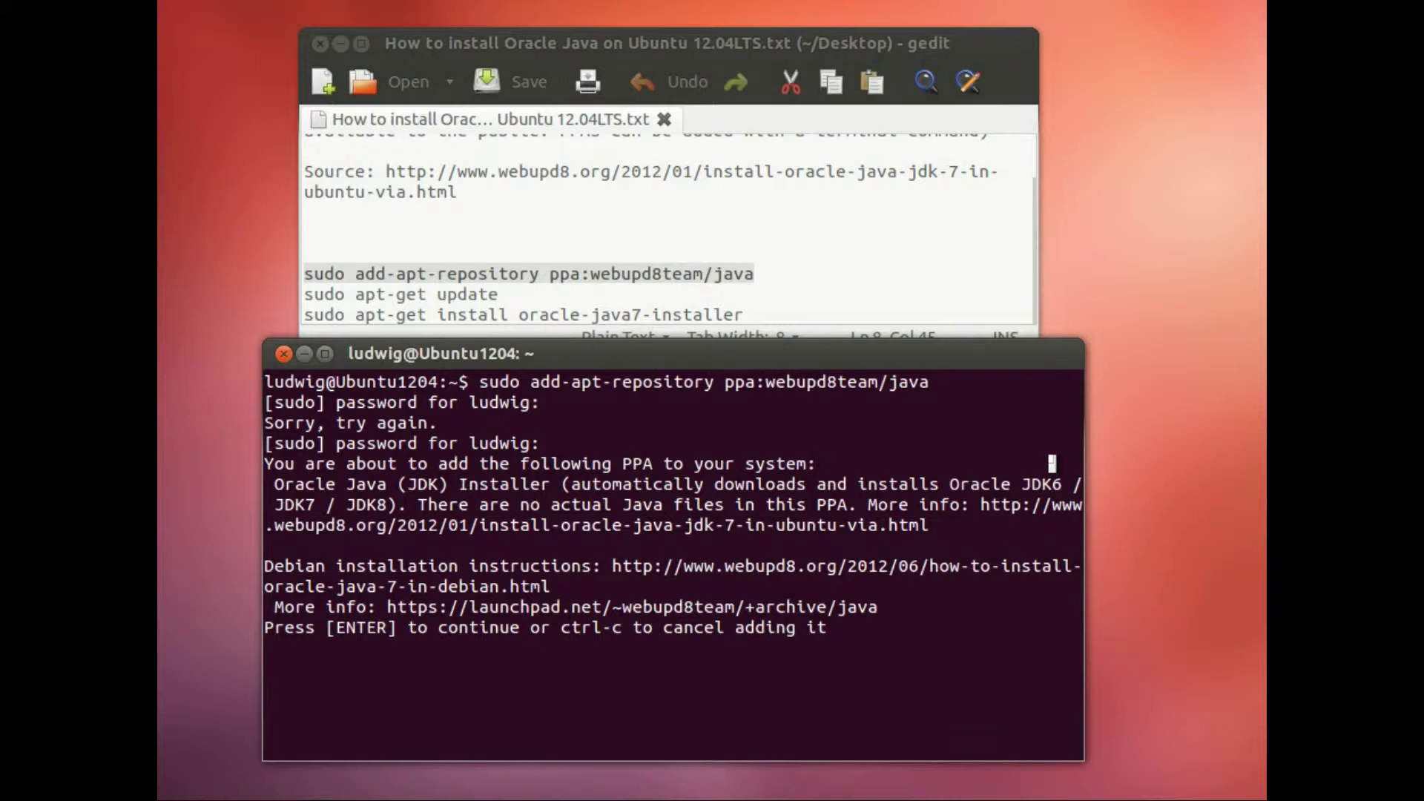
pyautogui.press('Return')
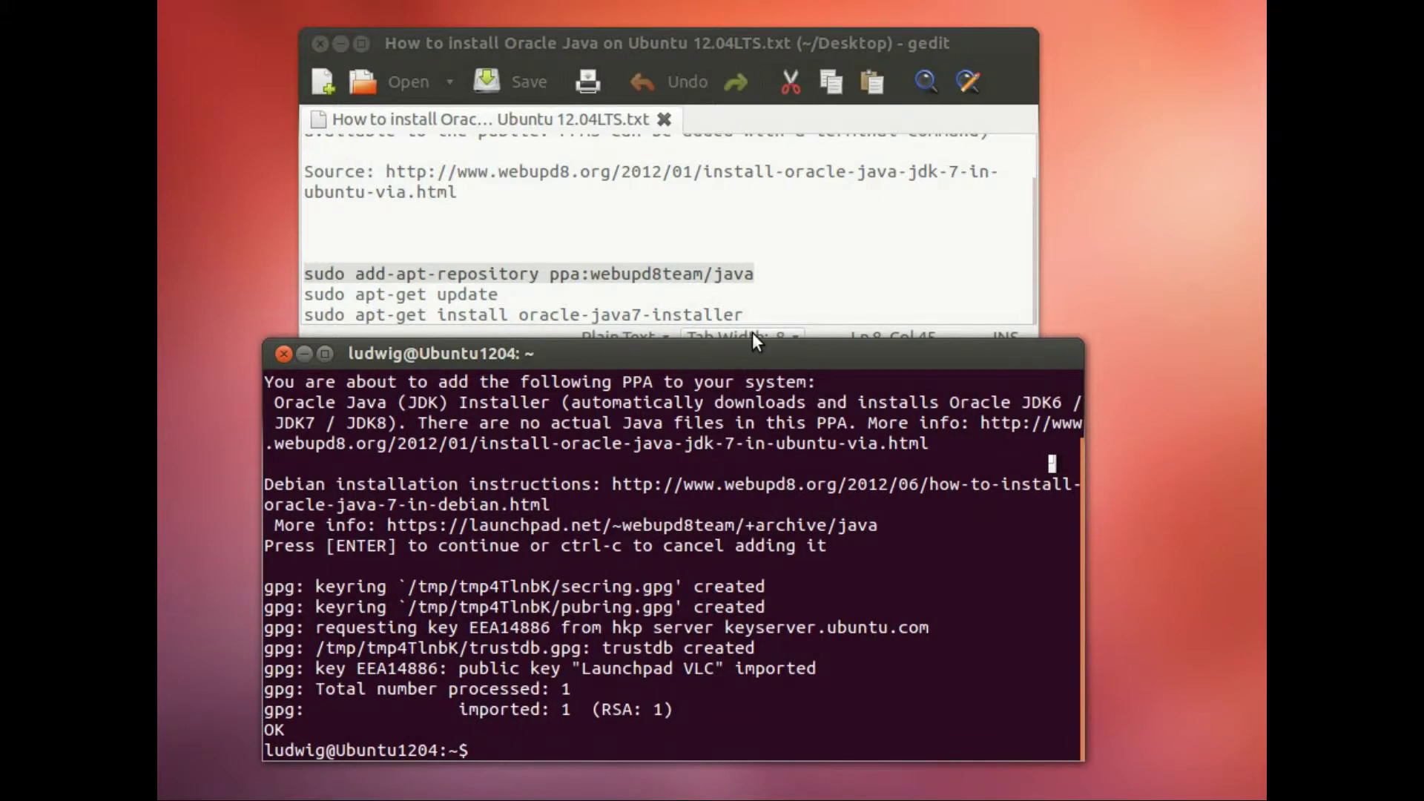
# Step: Refresh package lists with sudo apt-get update, then type sudo apt-get install oracle-java7-installer
pyautogui.write('sudo apt-get')
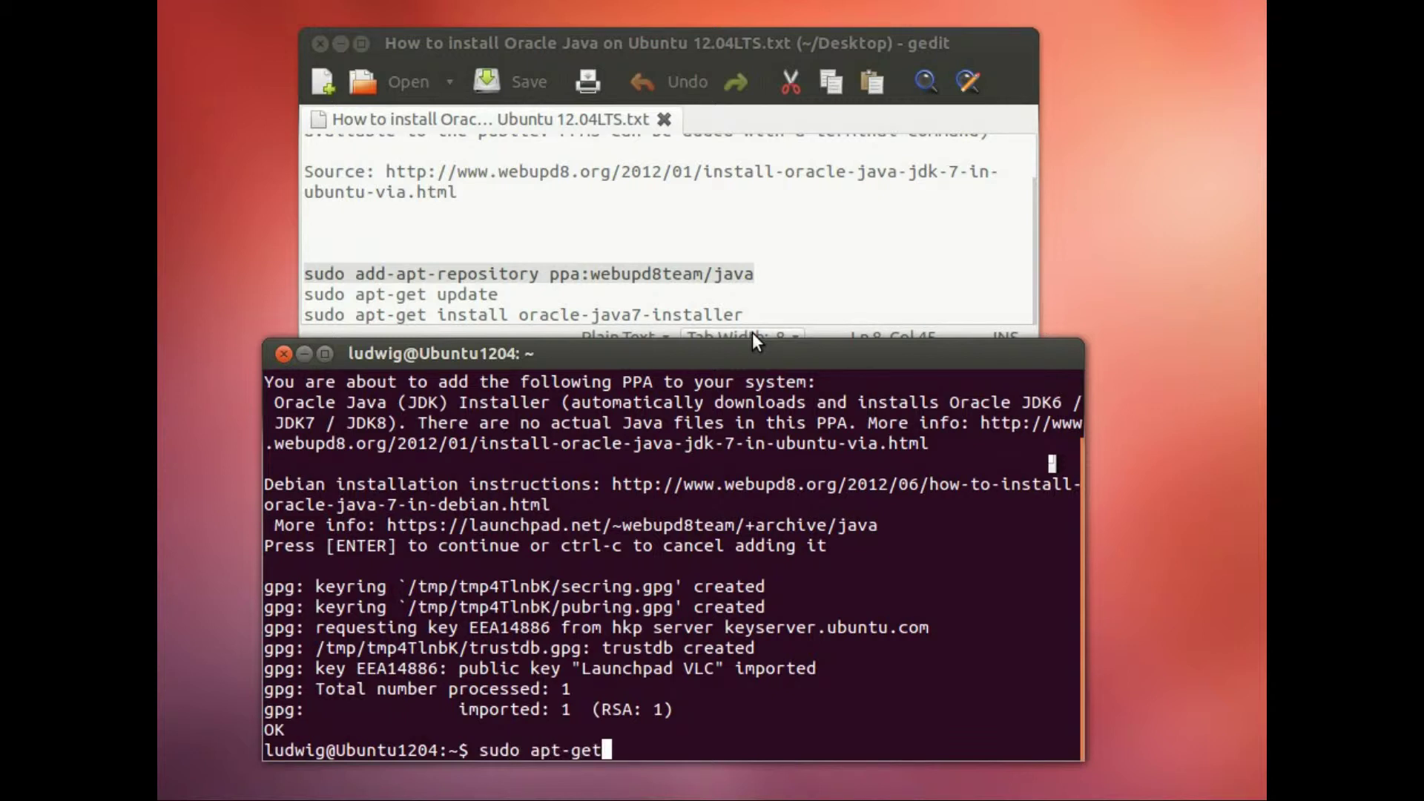
pyautogui.write(' update')
pyautogui.press('Return')
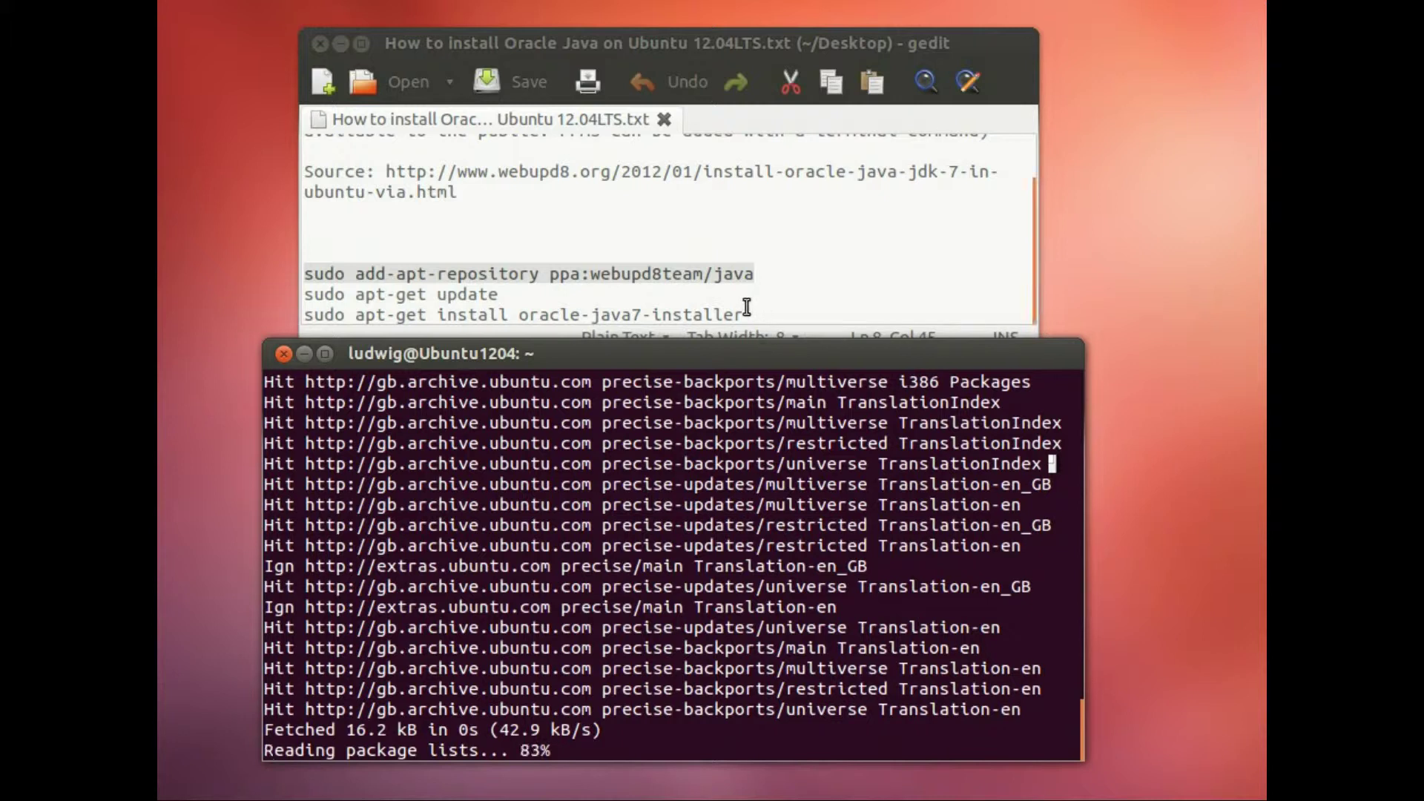
pyautogui.click(706, 61)
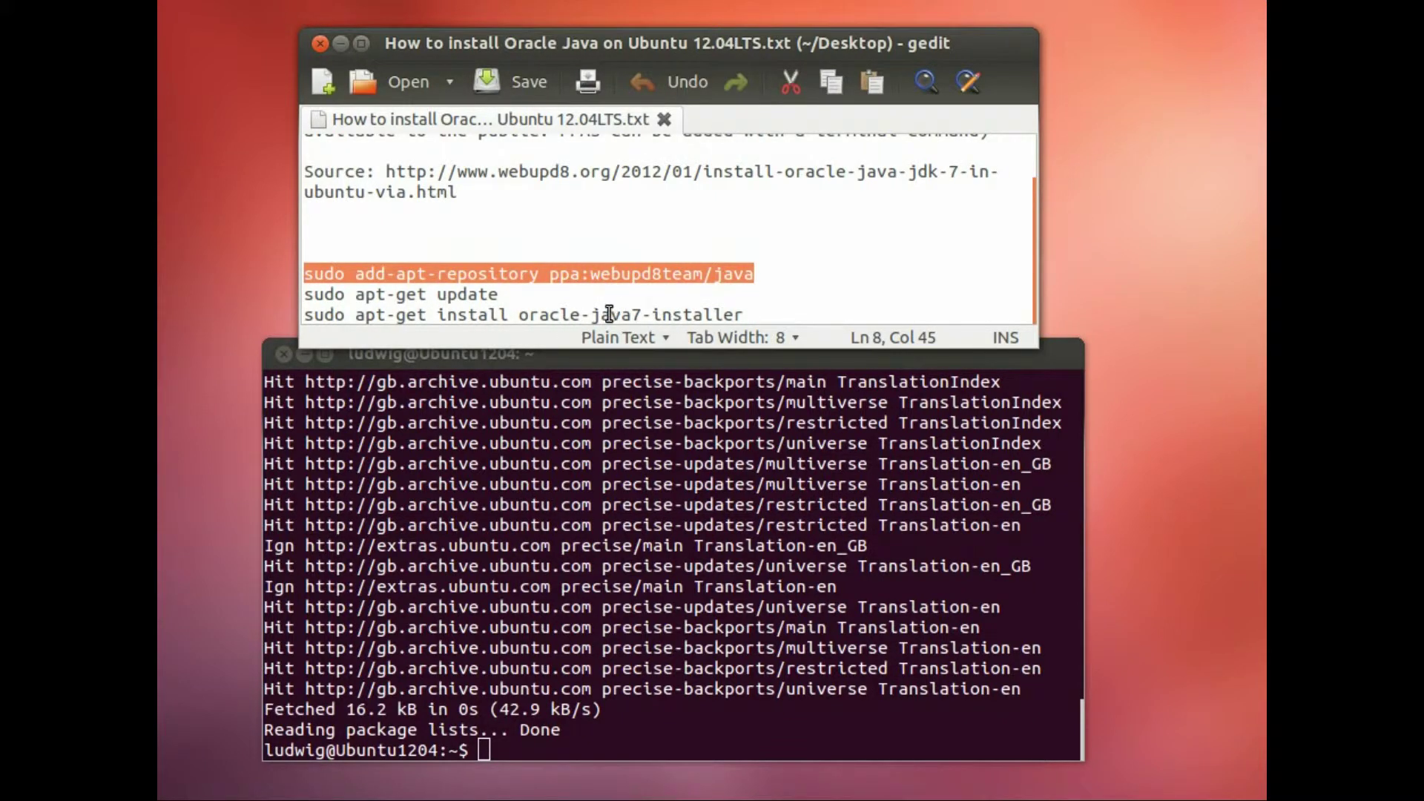
pyautogui.click(587, 747)
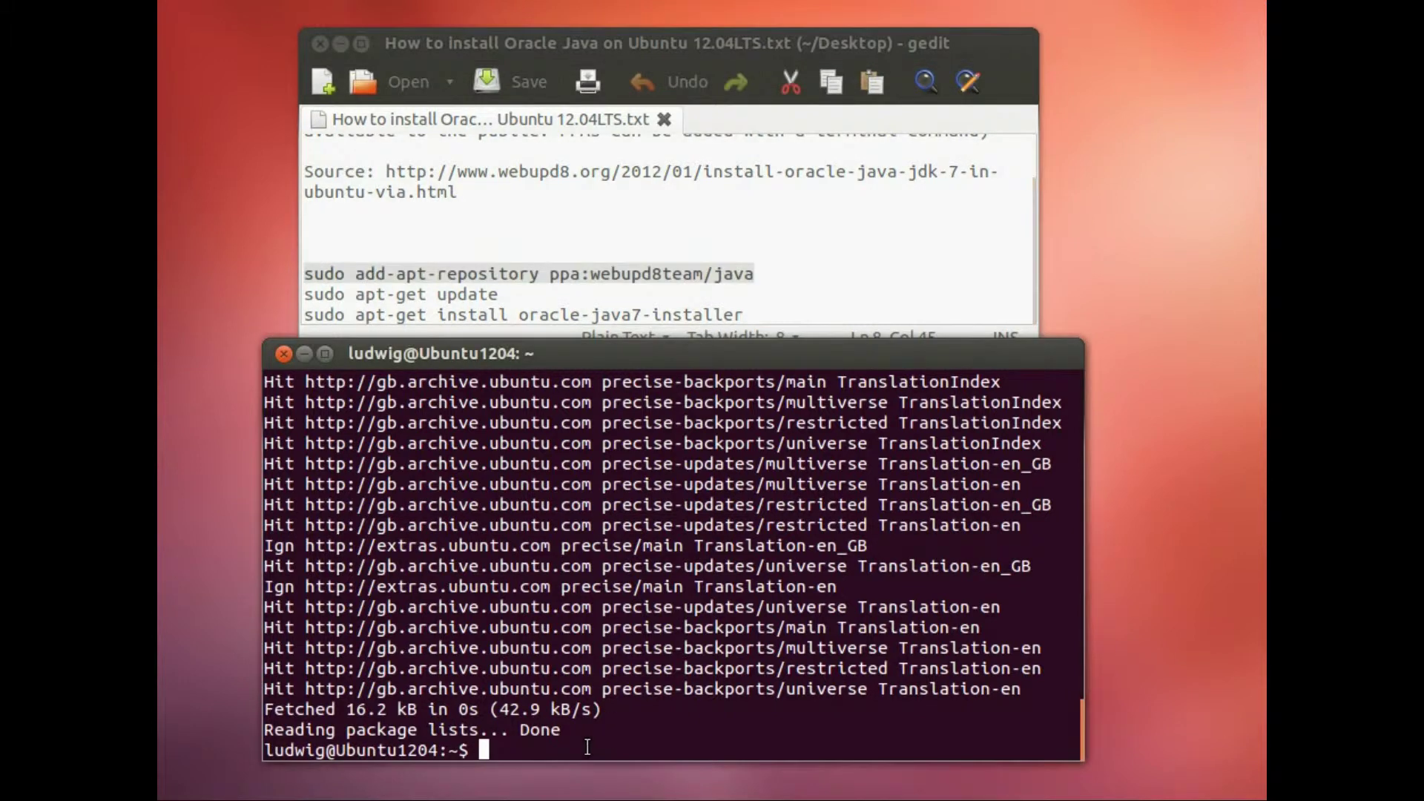
pyautogui.write('sudo apt-get install')
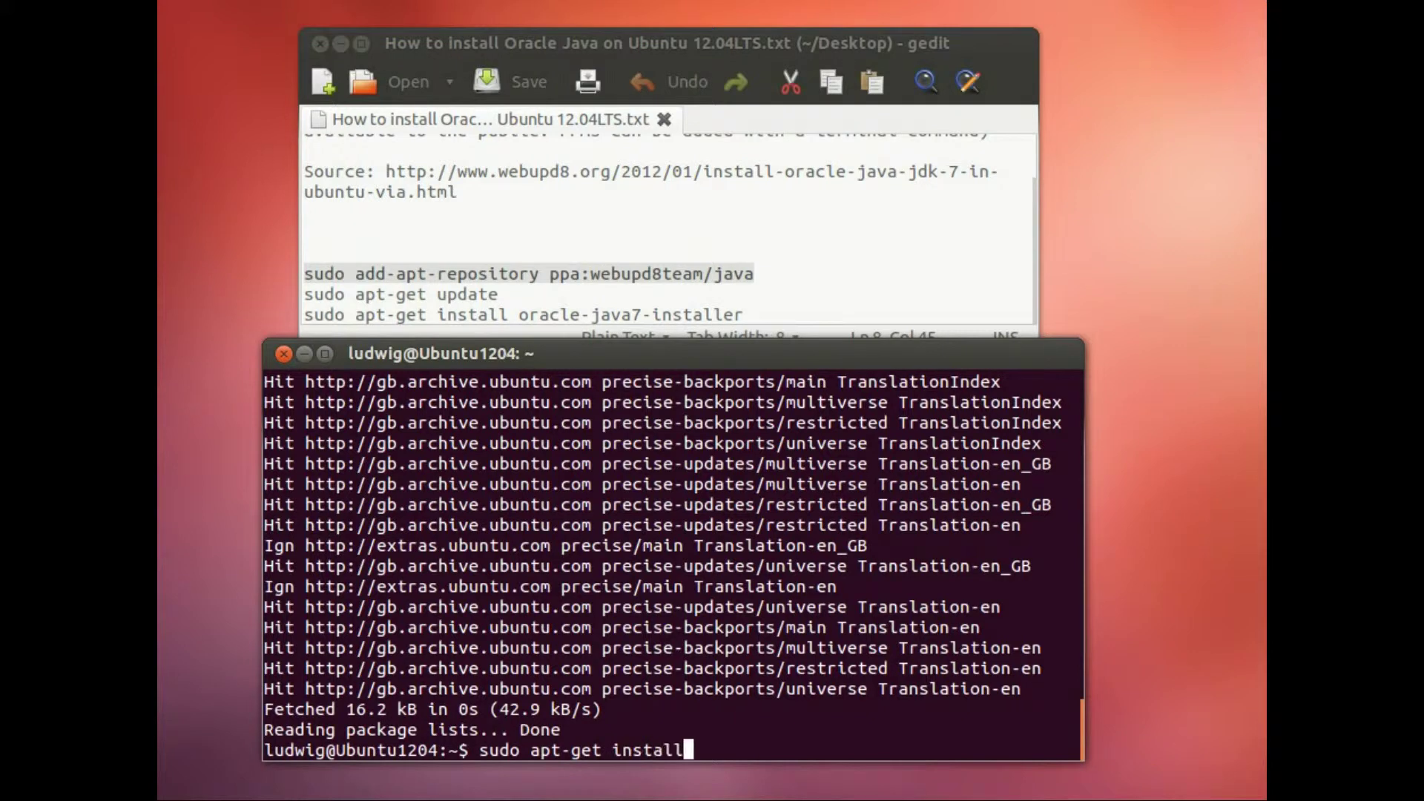
pyautogui.write(' oracle-j')
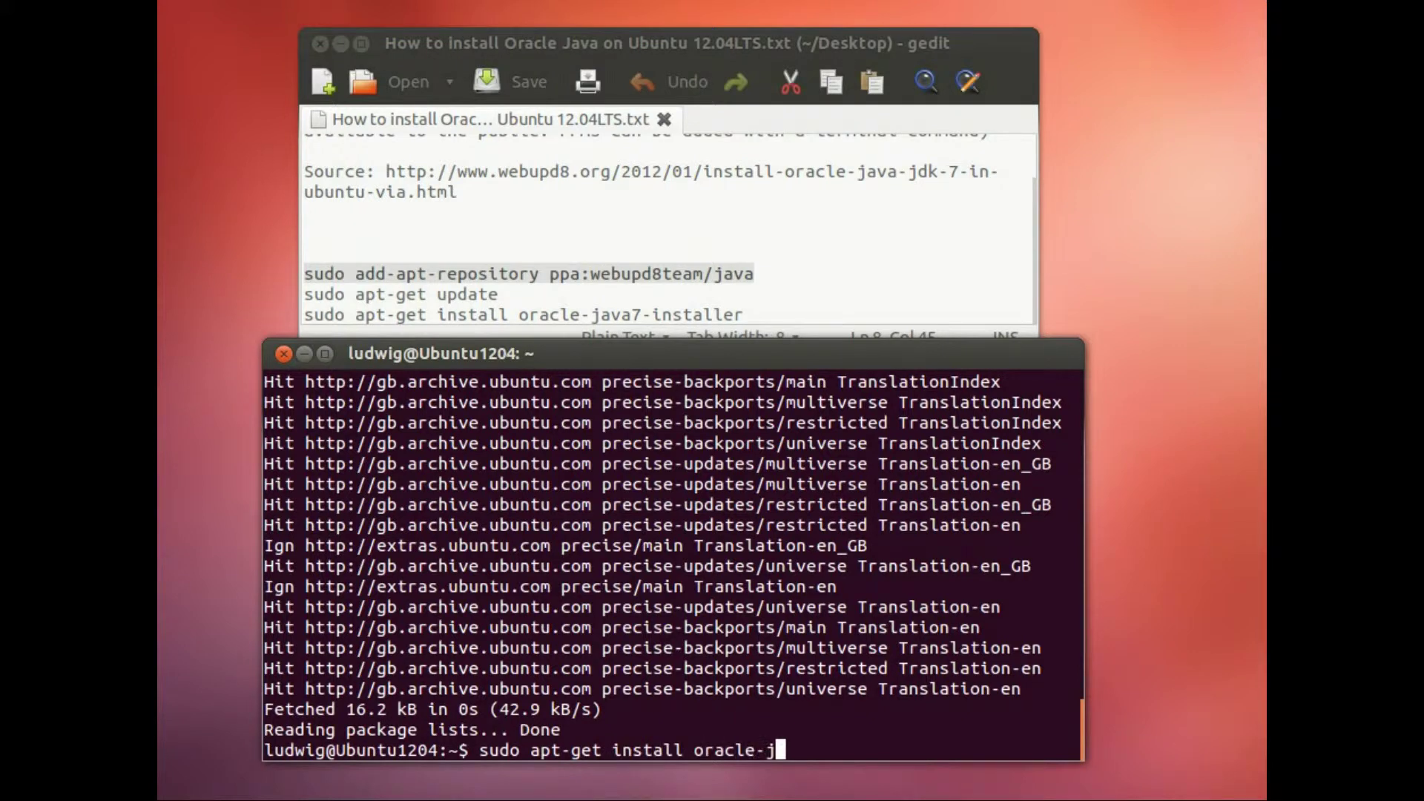
pyautogui.write('ava7-installer')
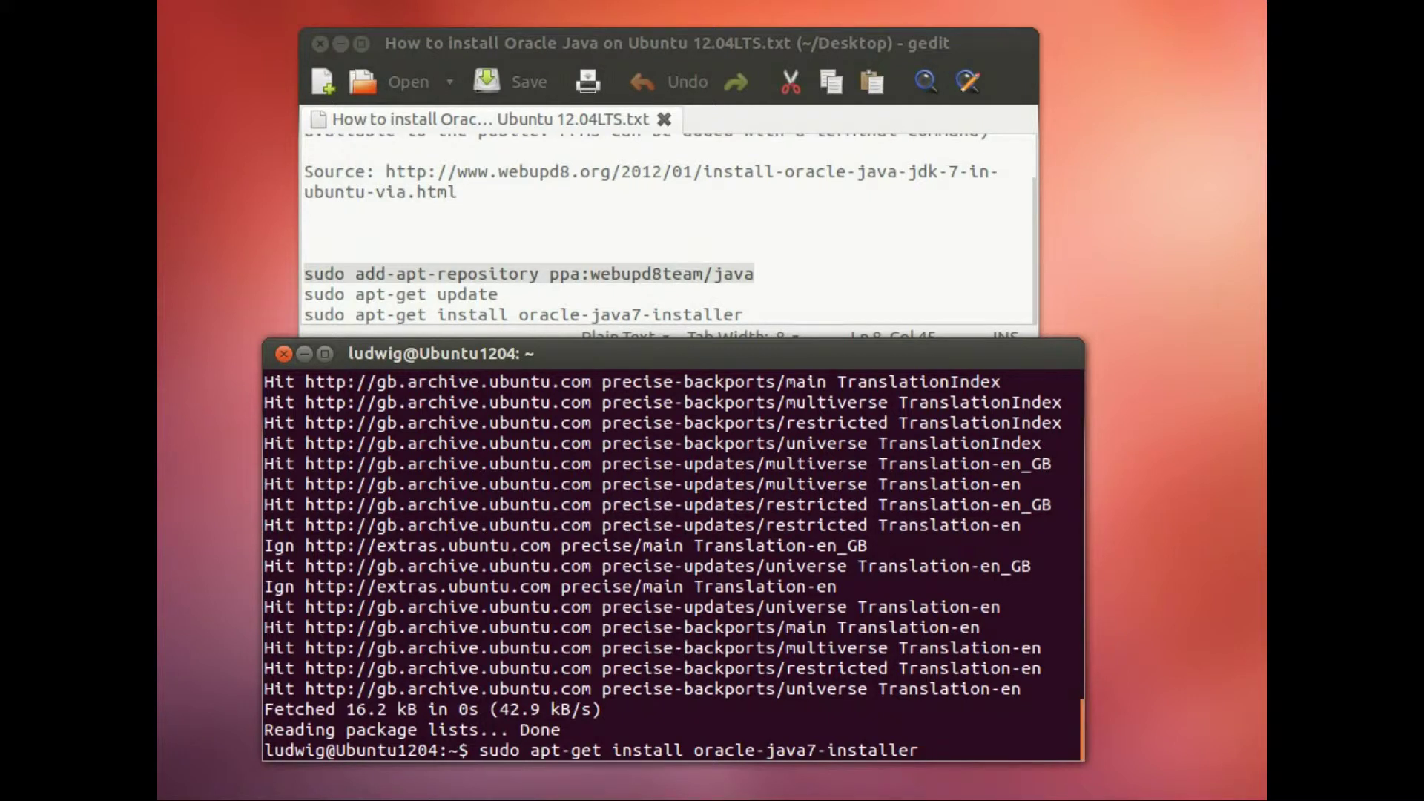
# Step: Run the oracle-java7-installer install and answer Y to continue
pyautogui.press('Return')
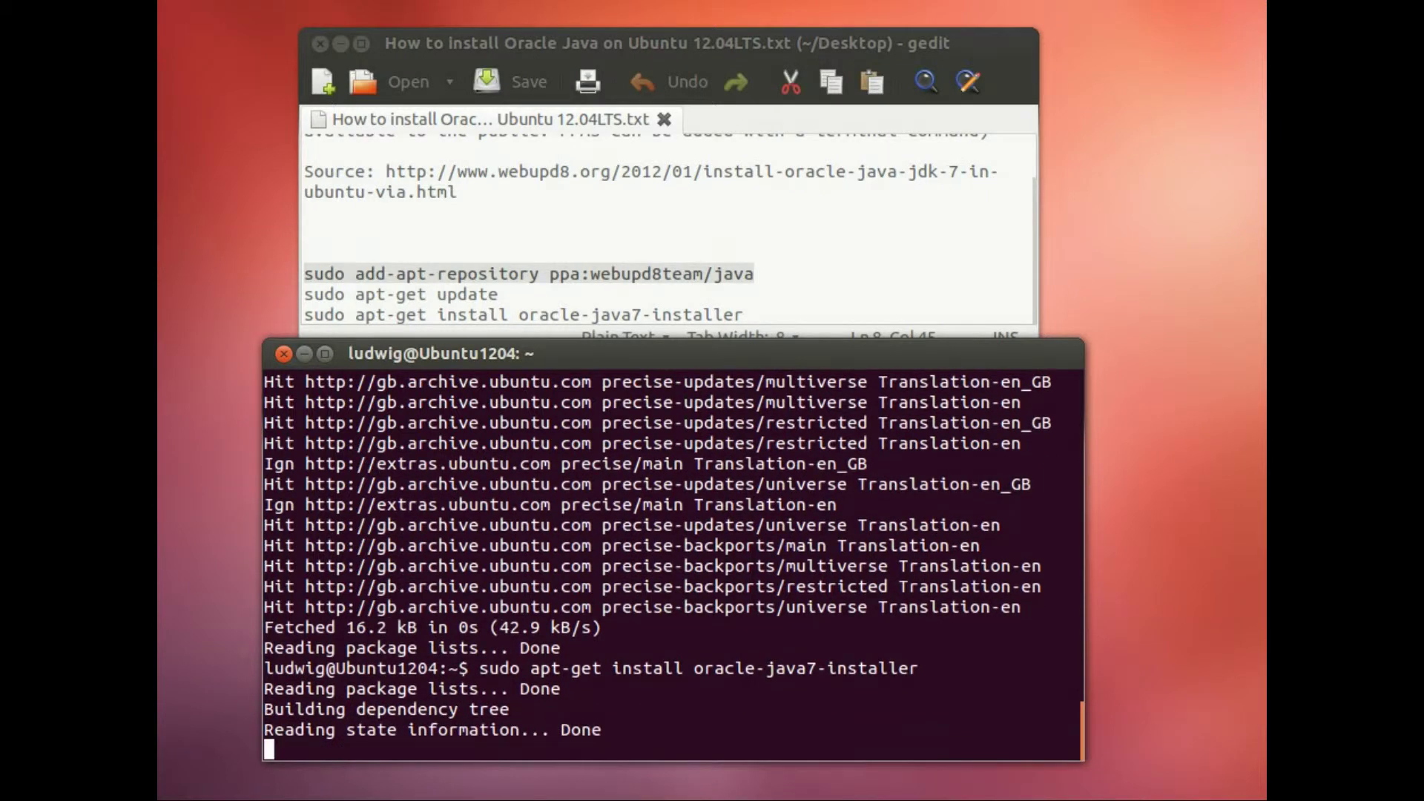
pyautogui.write('Y')
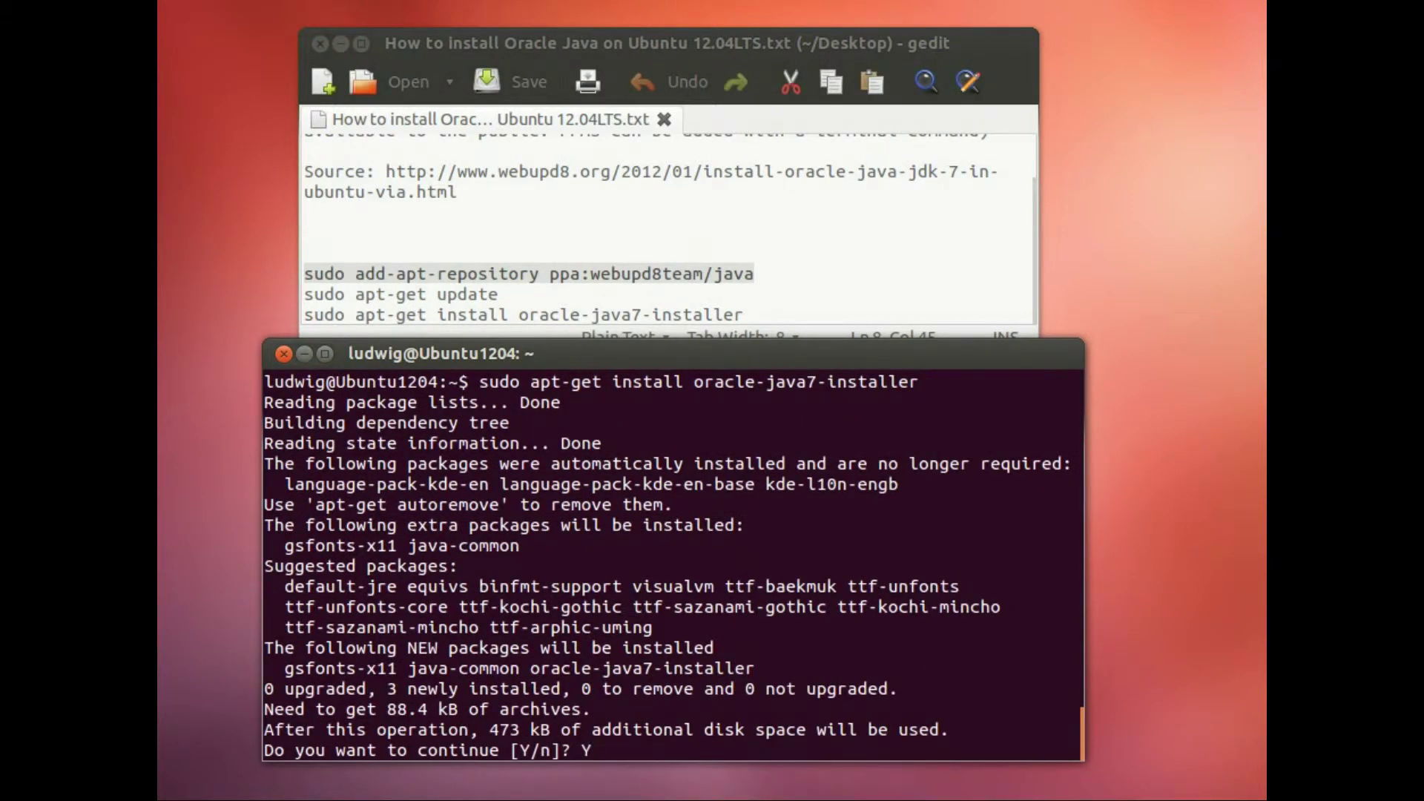
pyautogui.press('Return')
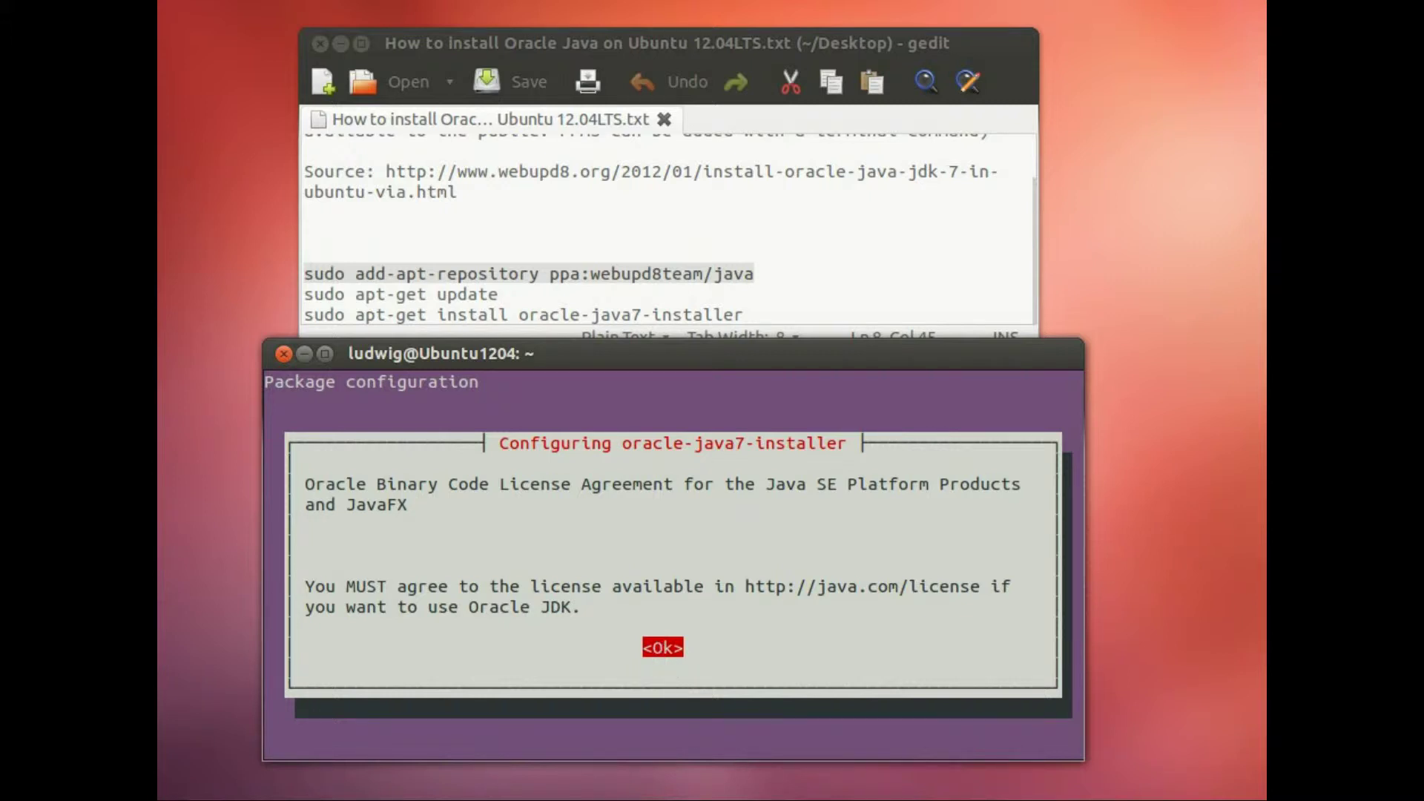
# Step: Acknowledge the Oracle license notice and accept its terms to start the JDK download
pyautogui.press('Return')
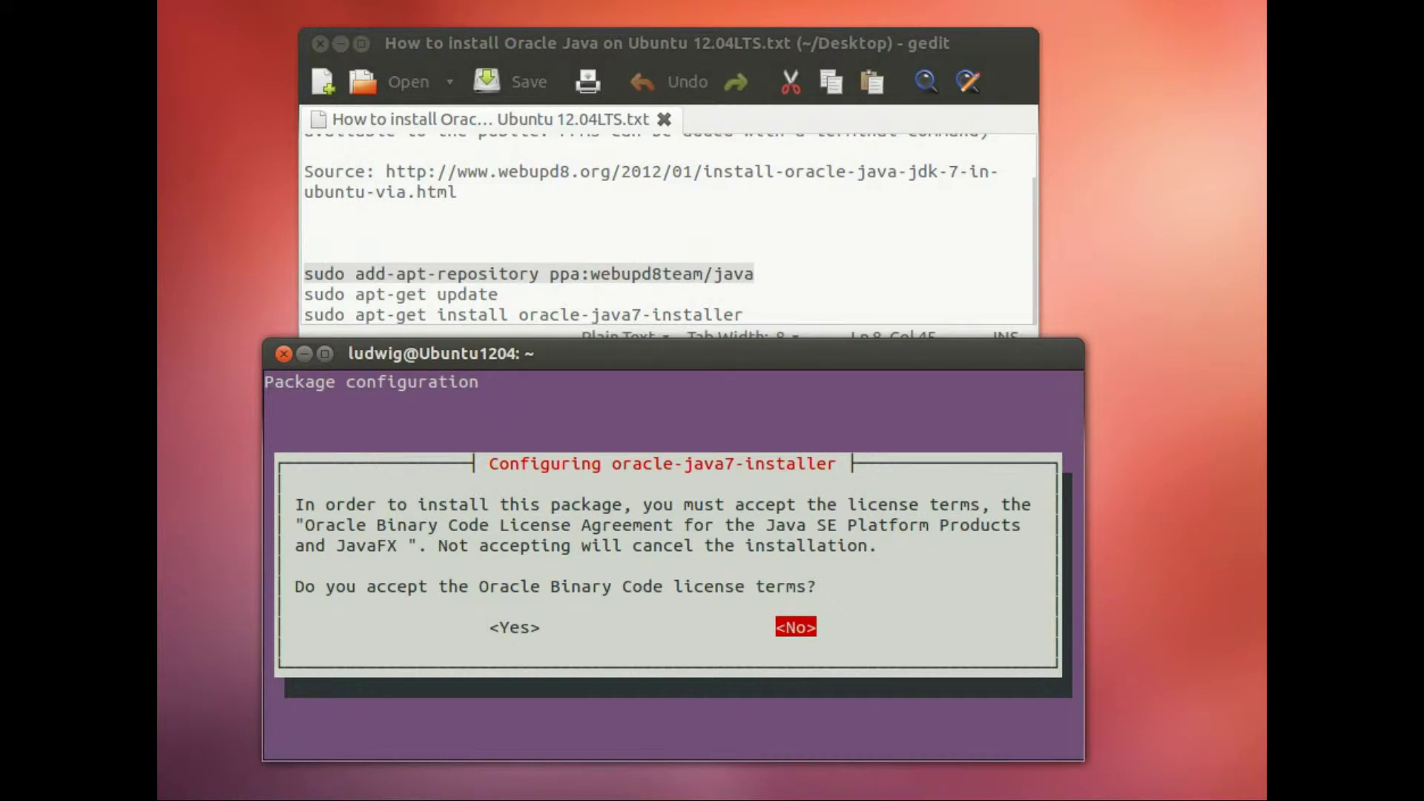
pyautogui.press('Left')
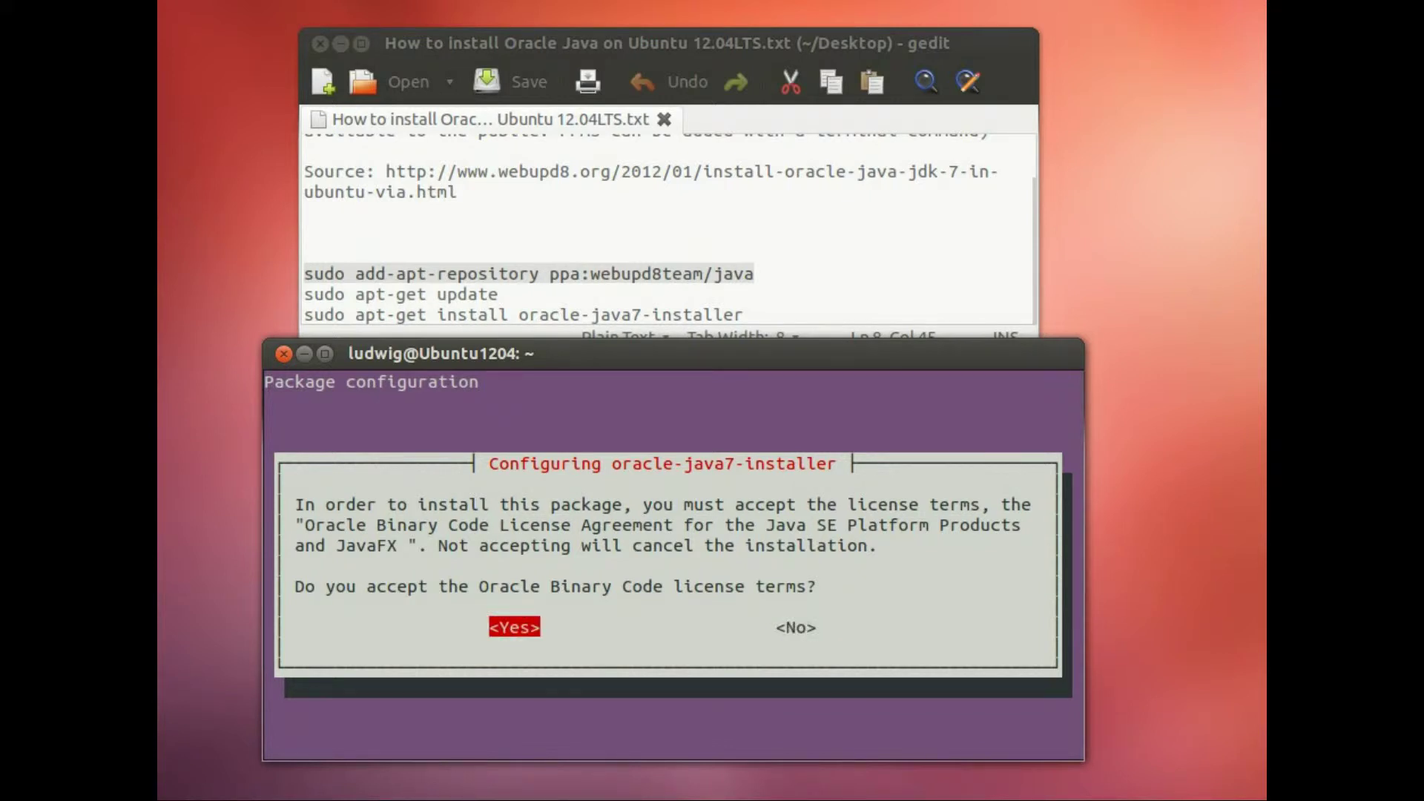
pyautogui.press('Return')
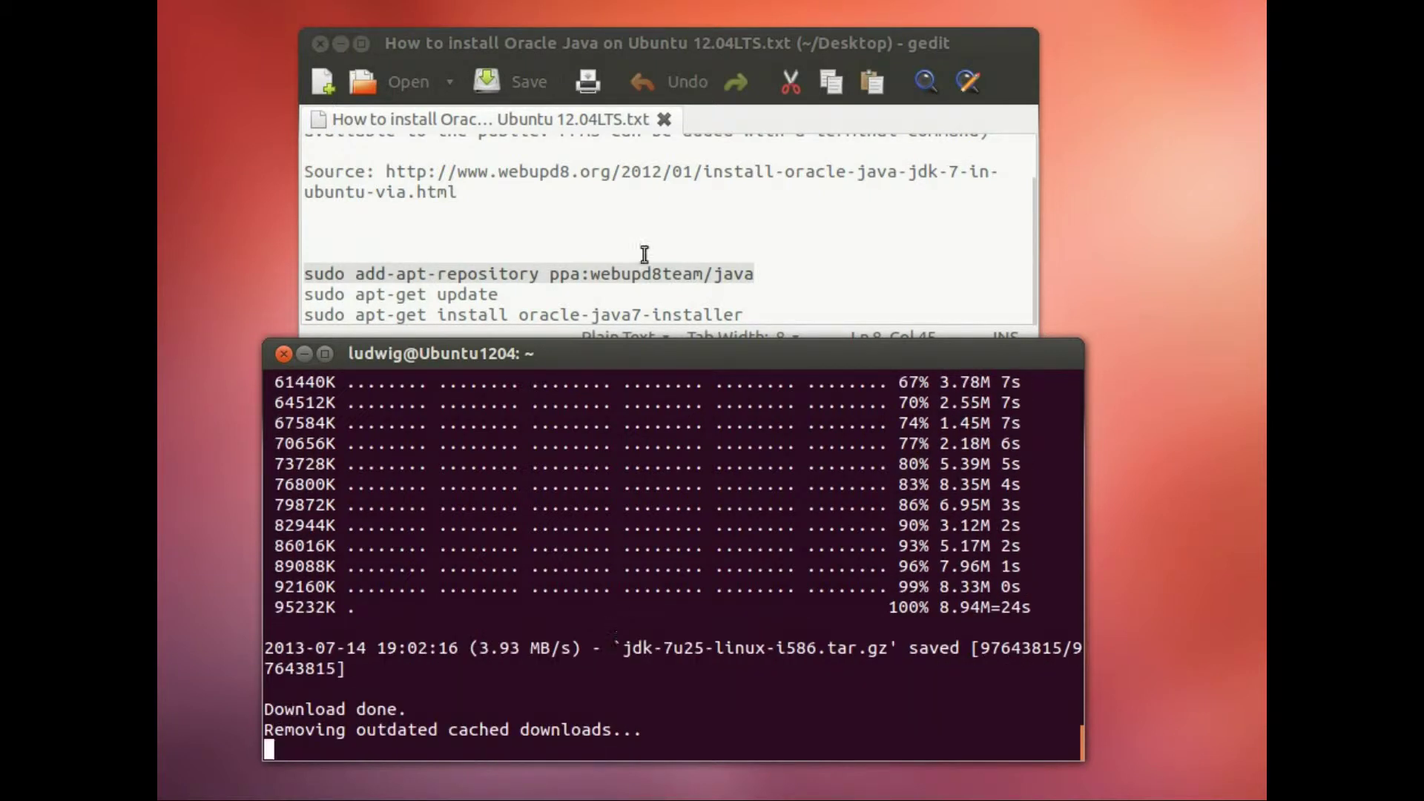
# Step: Add a 'java -version' line below the install command in the notes
pyautogui.click(668, 43)
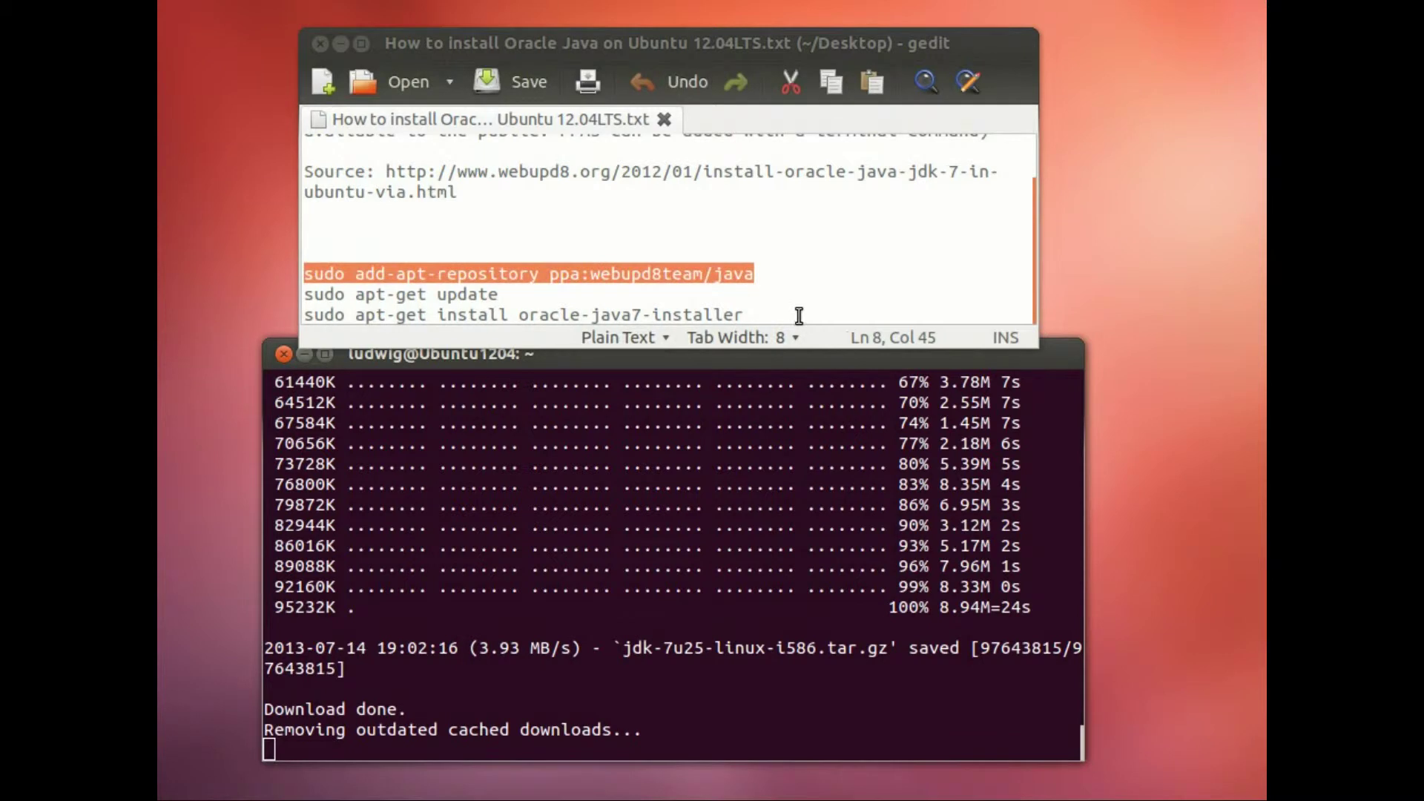
pyautogui.click(799, 315)
pyautogui.press('Return')
pyautogui.write('ja')
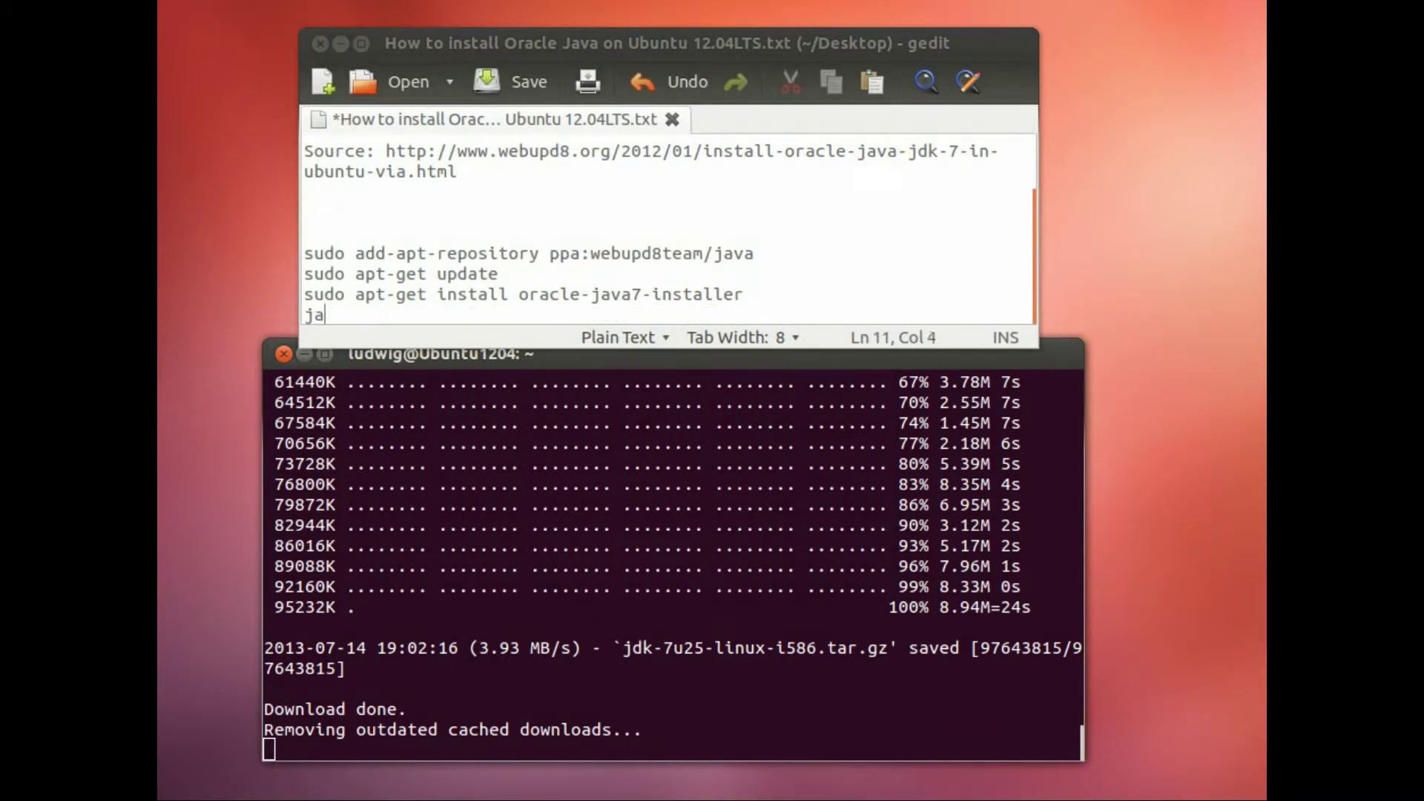
pyautogui.write('va -version')
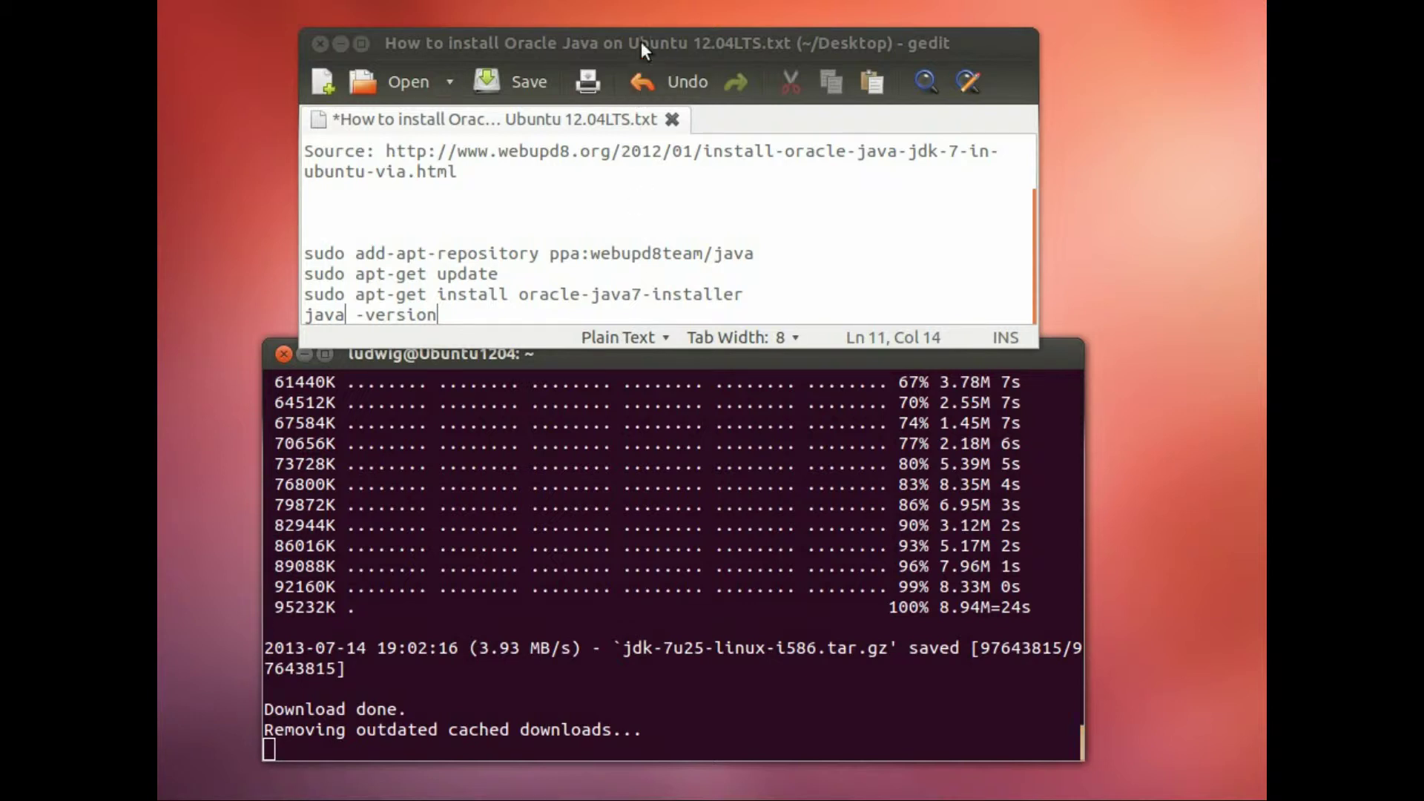
# Step: Move up to the source link line in the Java install notes
pyautogui.click(710, 369)
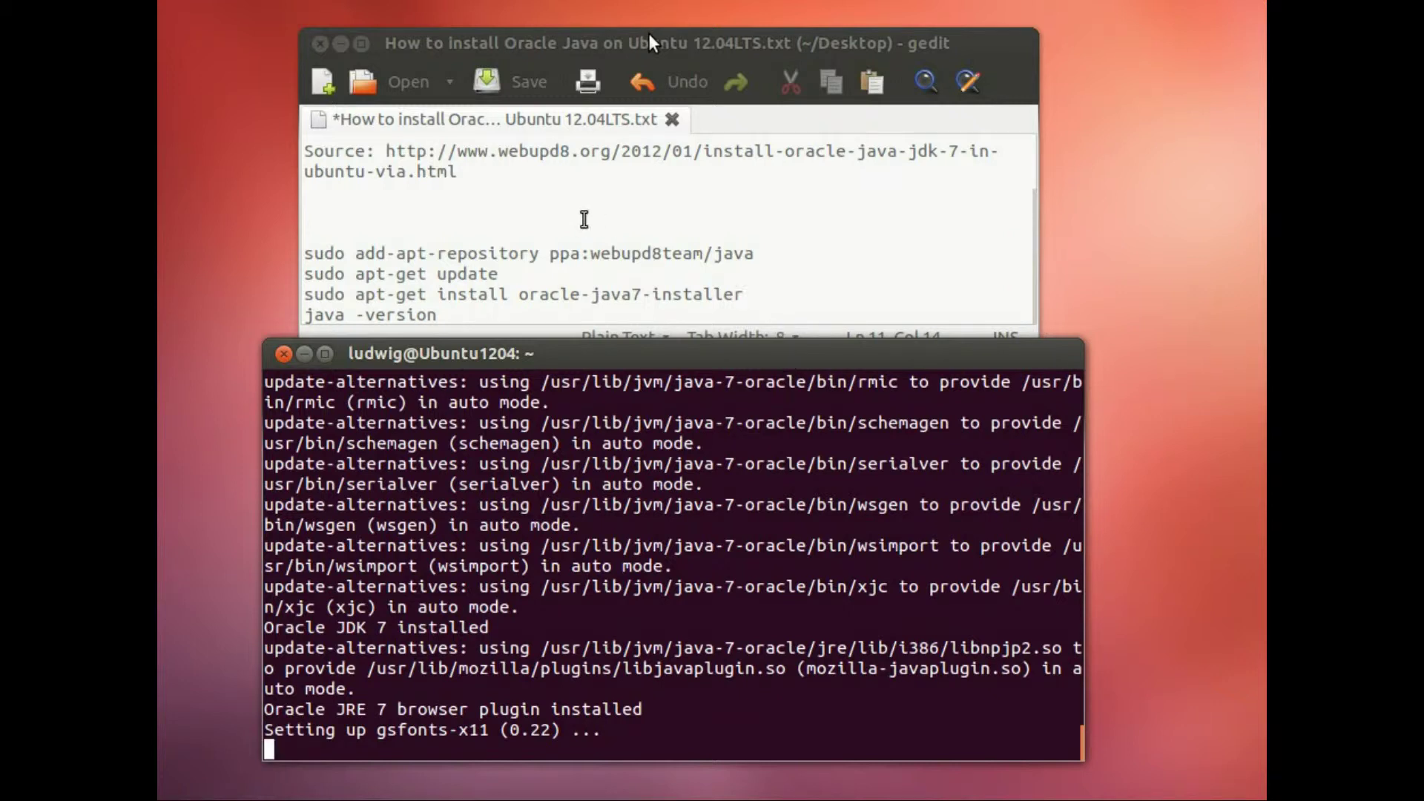
pyautogui.click(586, 218)
pyautogui.press('Up')
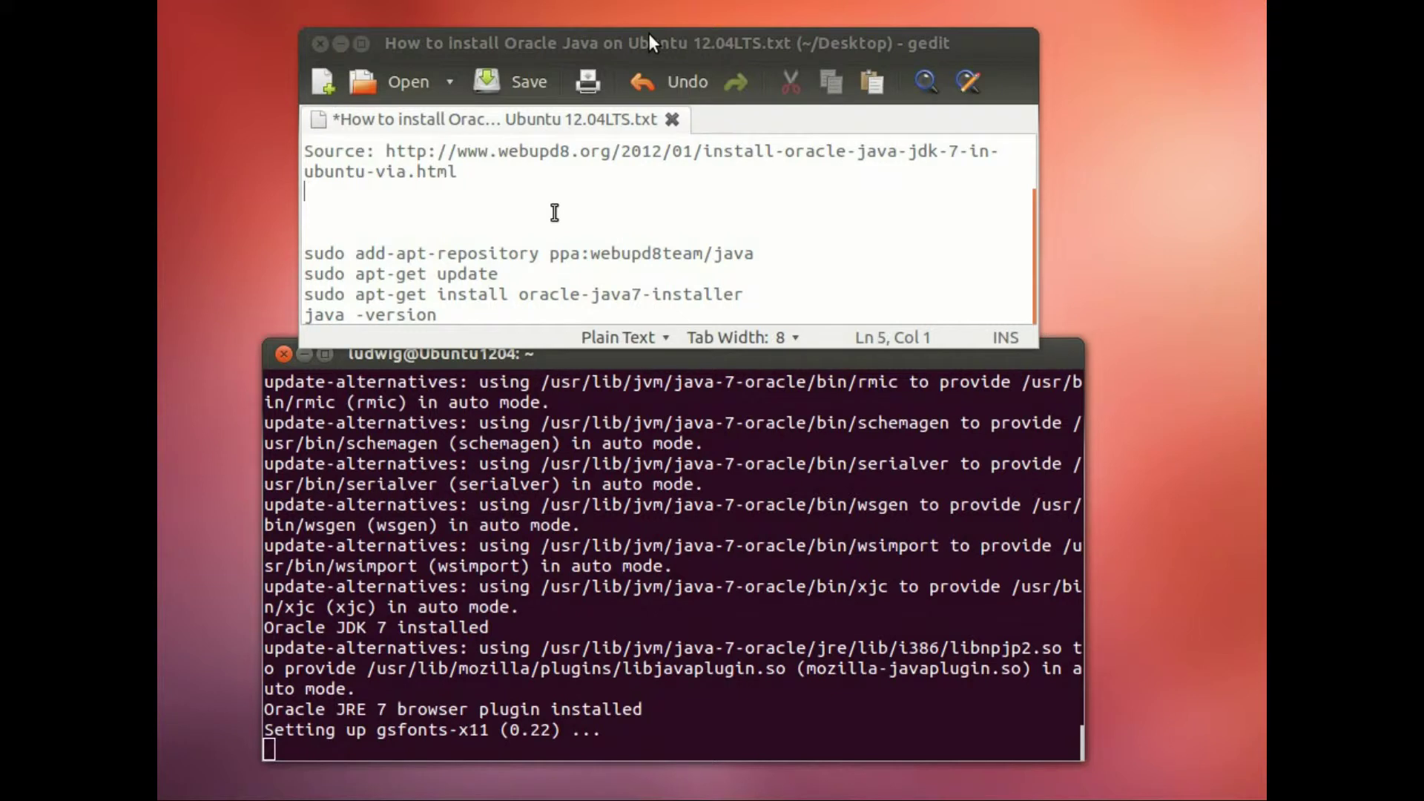
pyautogui.press('Up')
pyautogui.press('Up')
pyautogui.press('Up')
pyautogui.press('Up')
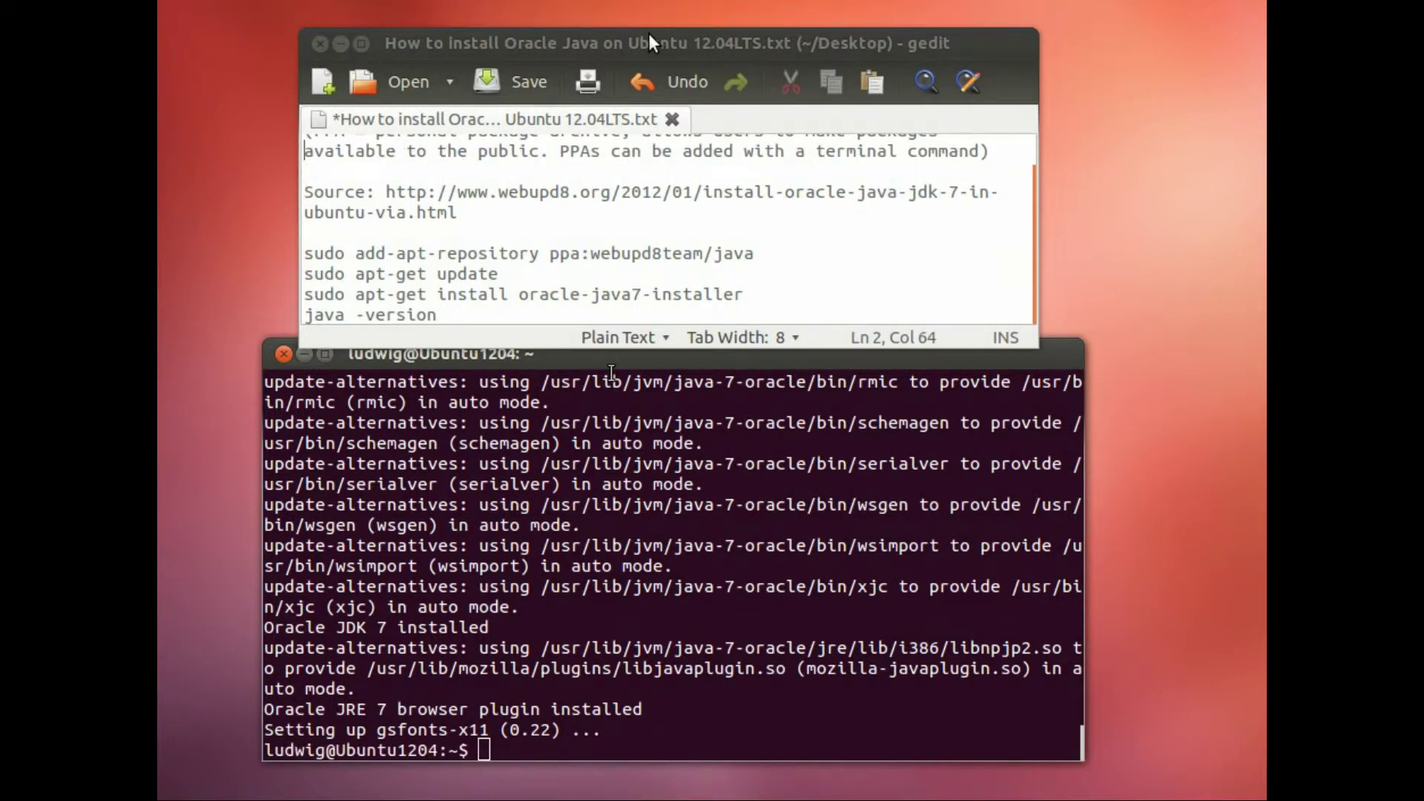
# Step: Run java -version in the terminal, confirming Java 1.7.0_25 is installed
pyautogui.click(612, 367)
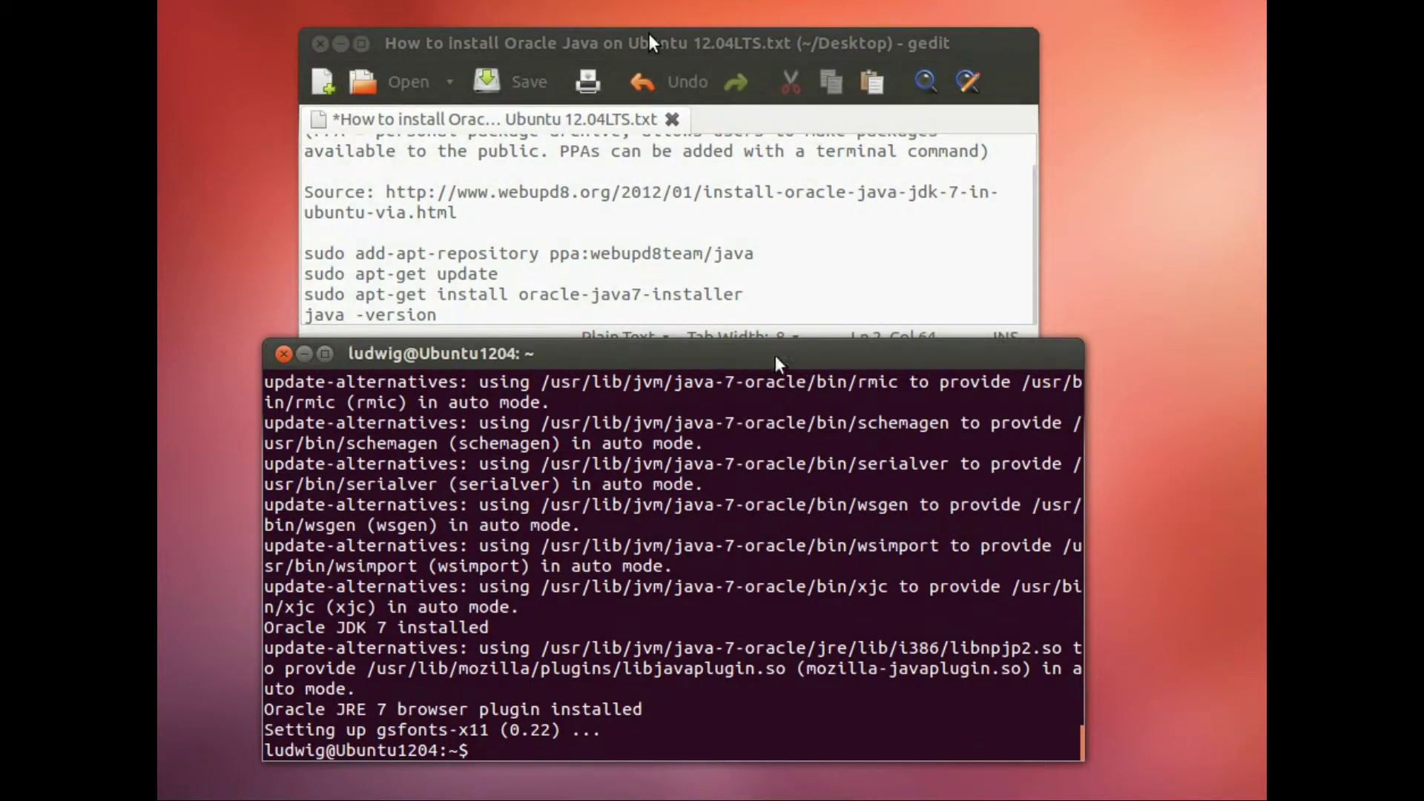
pyautogui.write('java -version')
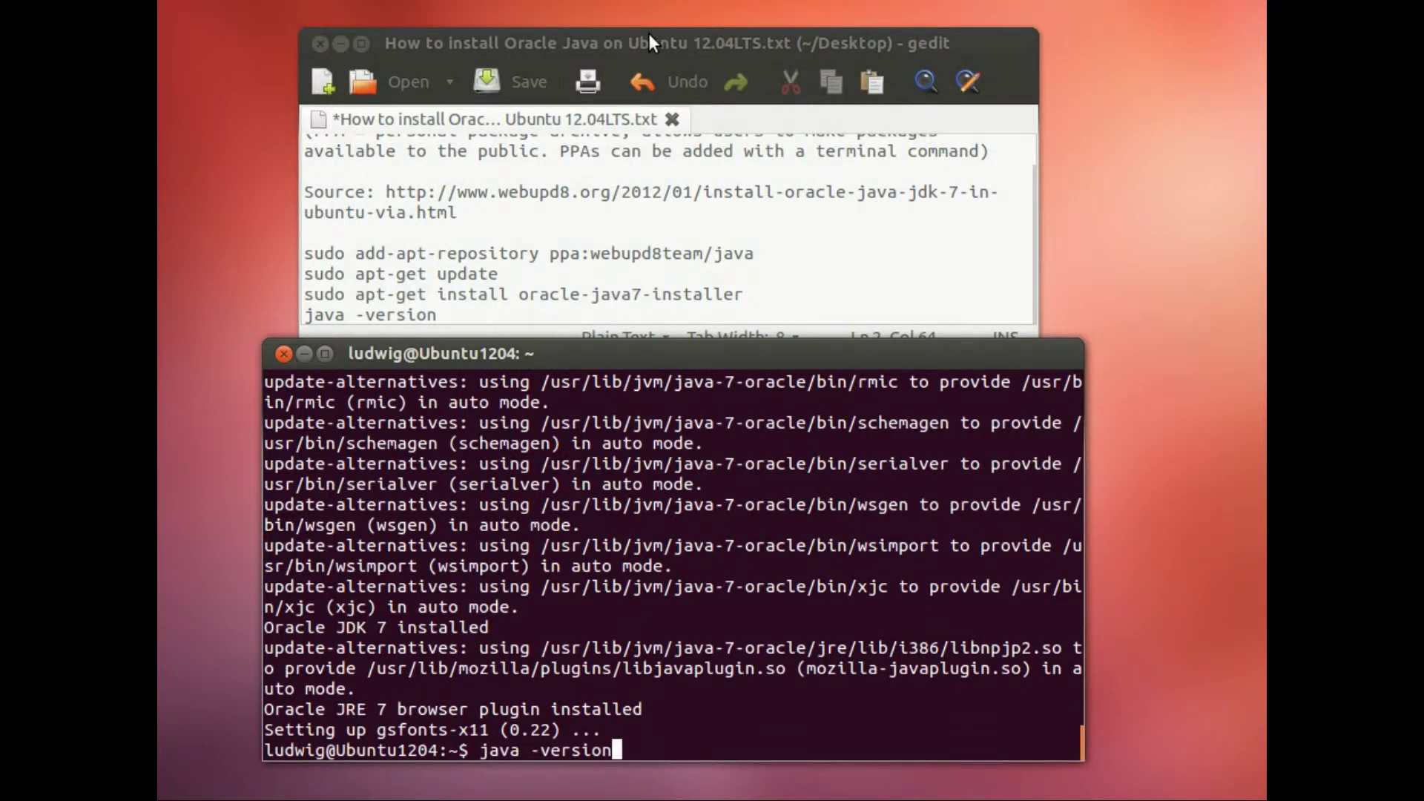
pyautogui.press('Return')
pyautogui.click(648, 33)
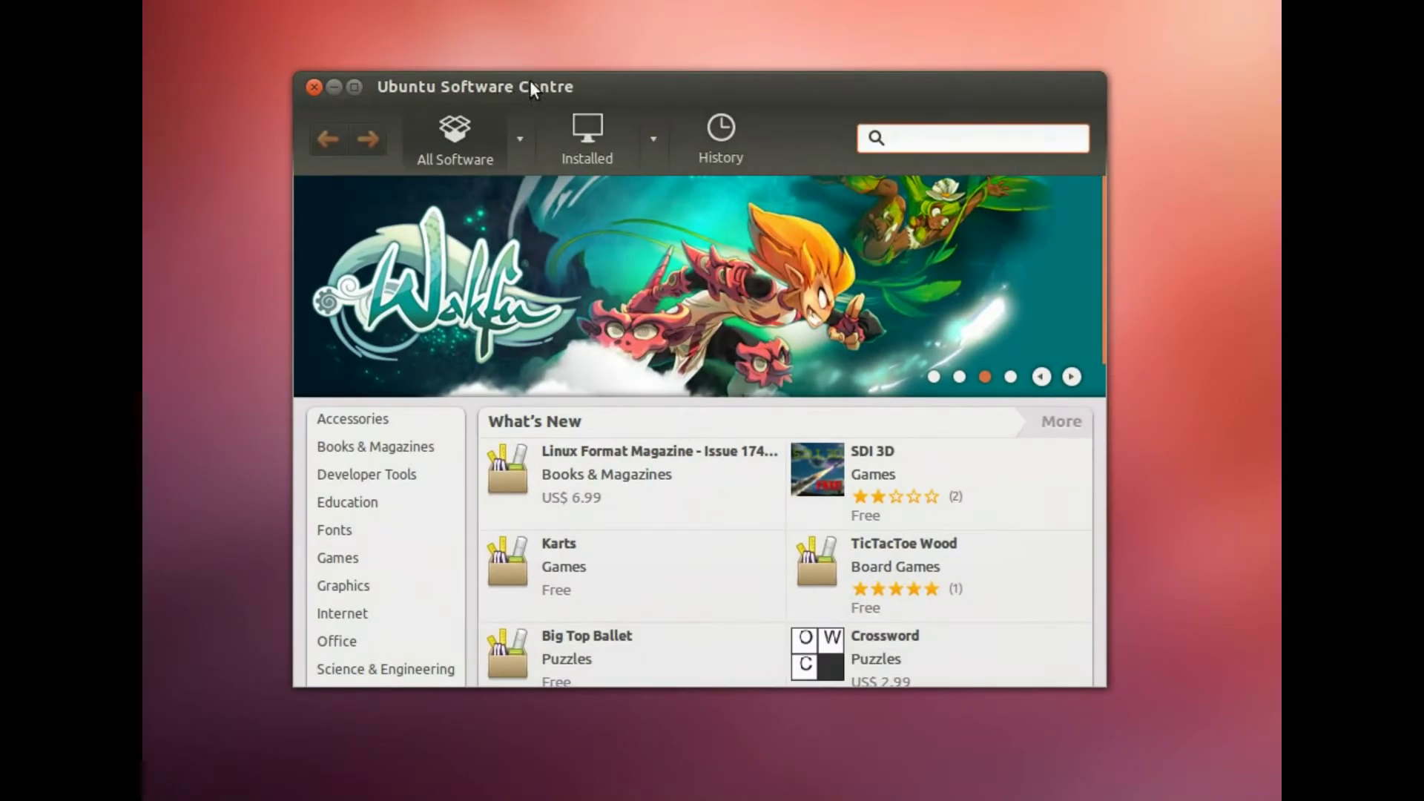
# Step: Search Software Centre for 'mySQL server' and expand the MySQL Server result
pyautogui.moveTo(583, 84); pyautogui.dragTo(564, 93)
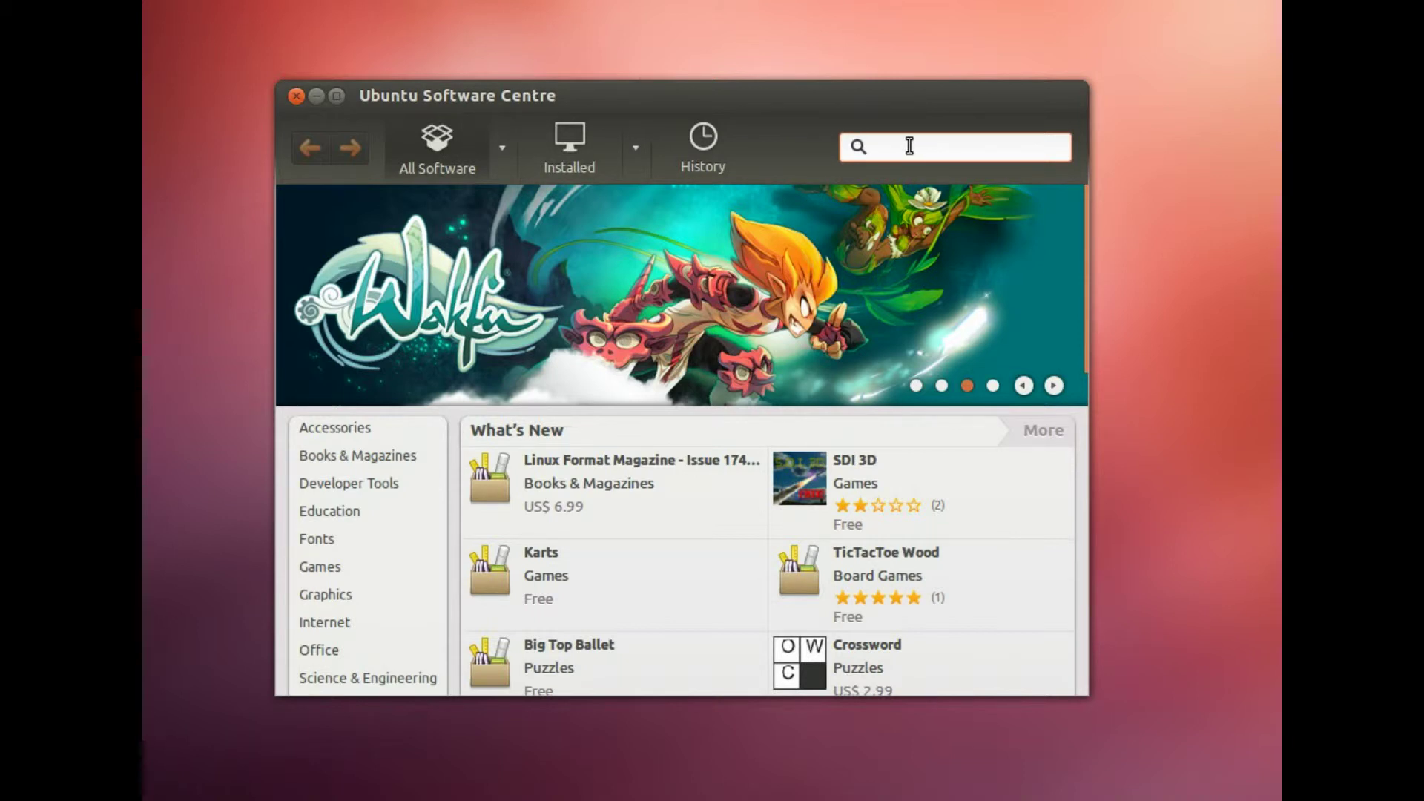
pyautogui.write('mySQL s')
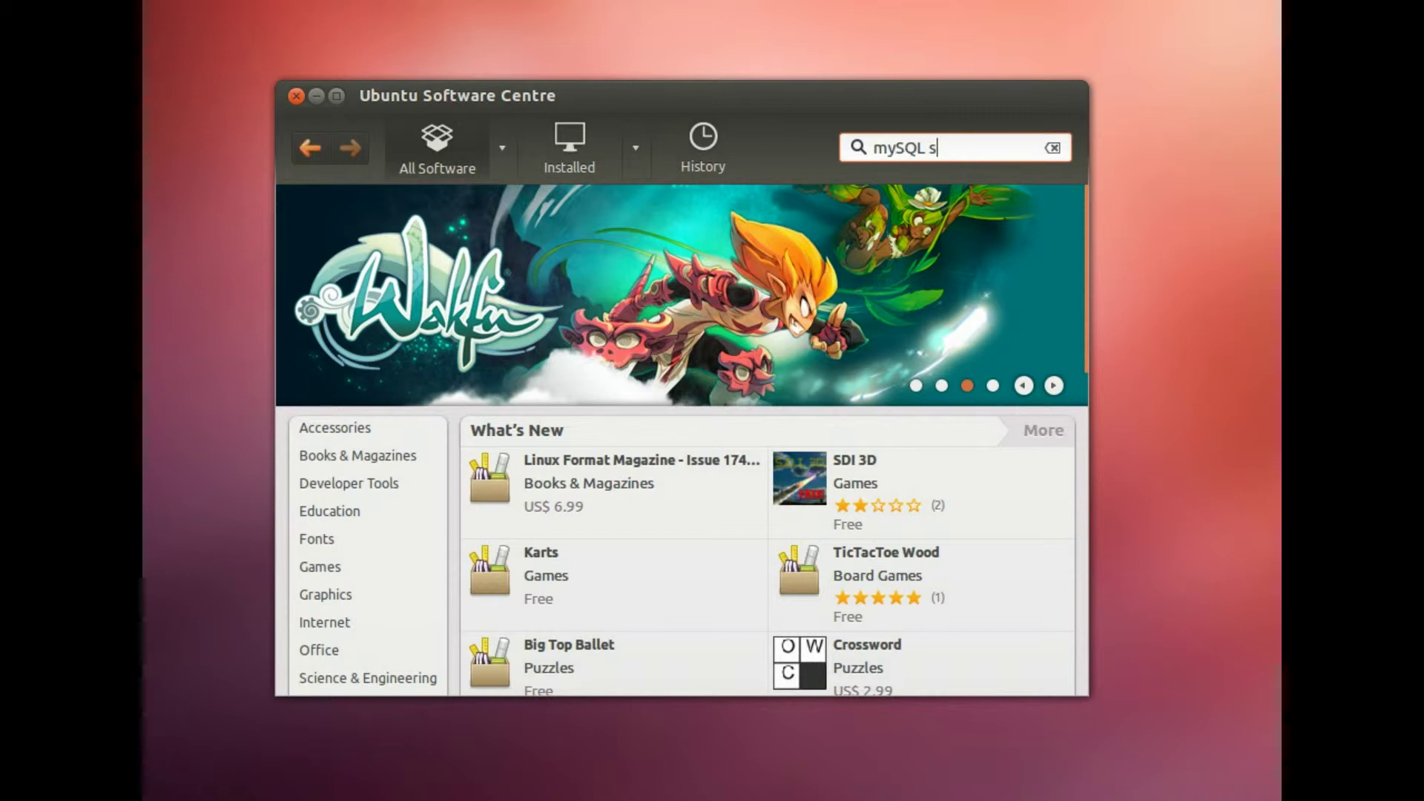
pyautogui.write('erver')
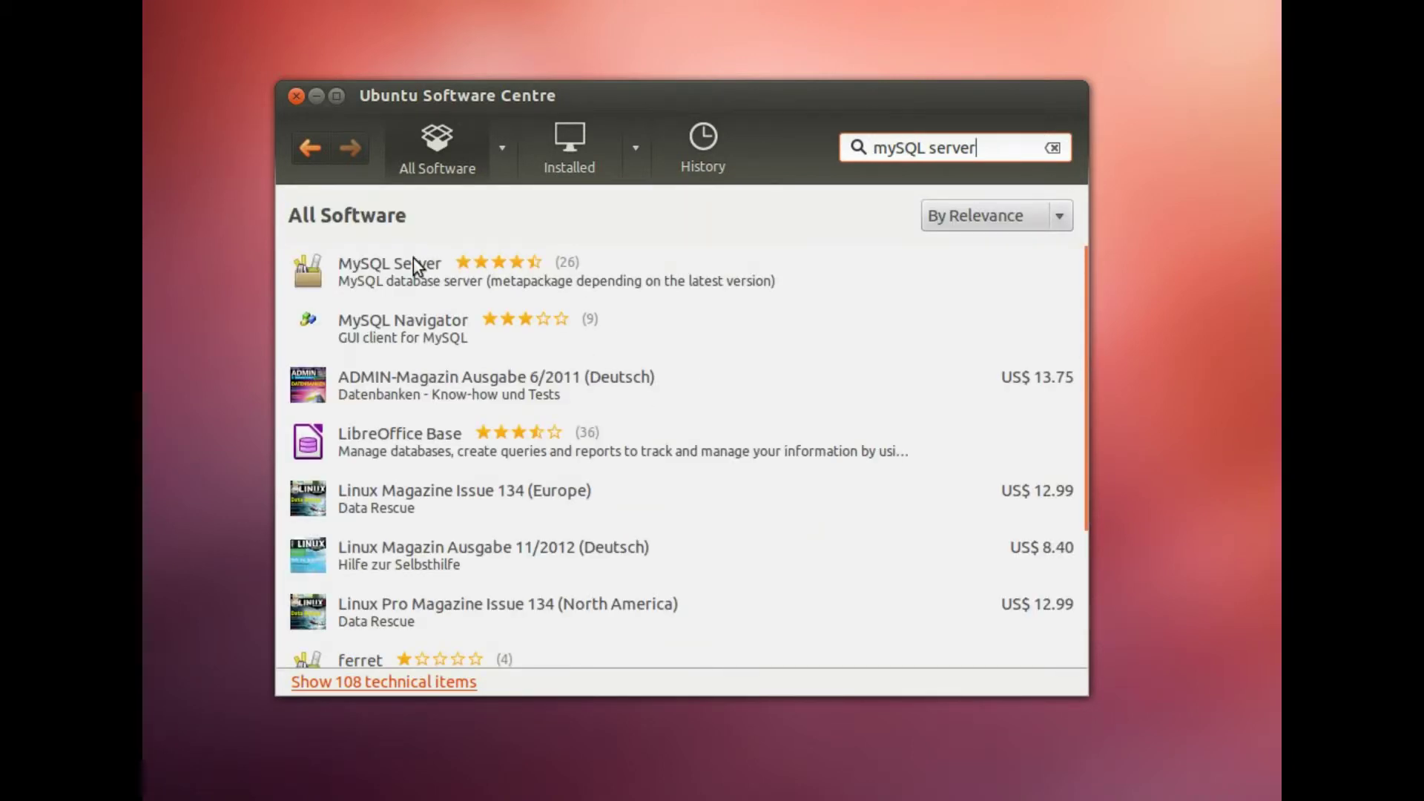
pyautogui.click(389, 267)
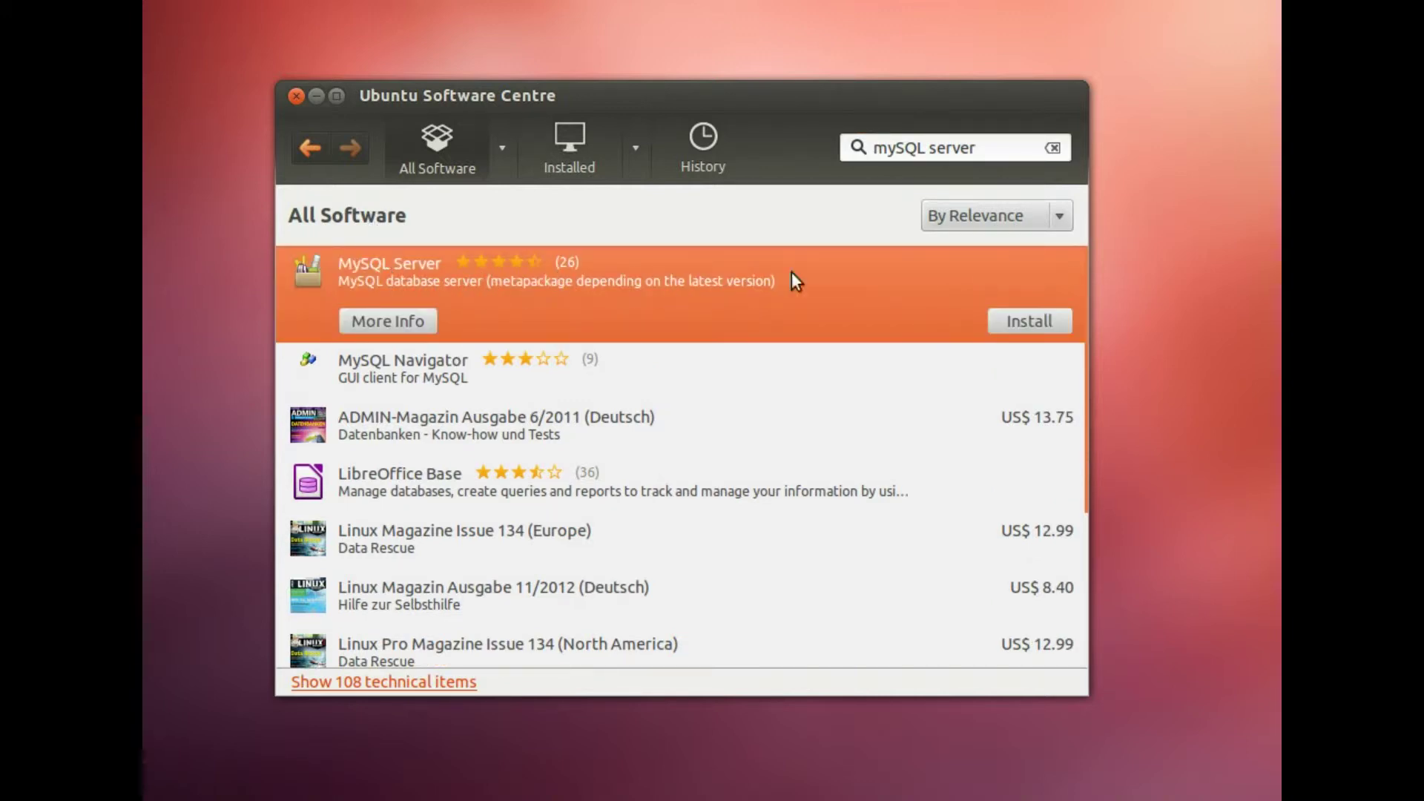
# Step: Install MySQL Server, authenticating with the administrator password
pyautogui.click(1028, 327)
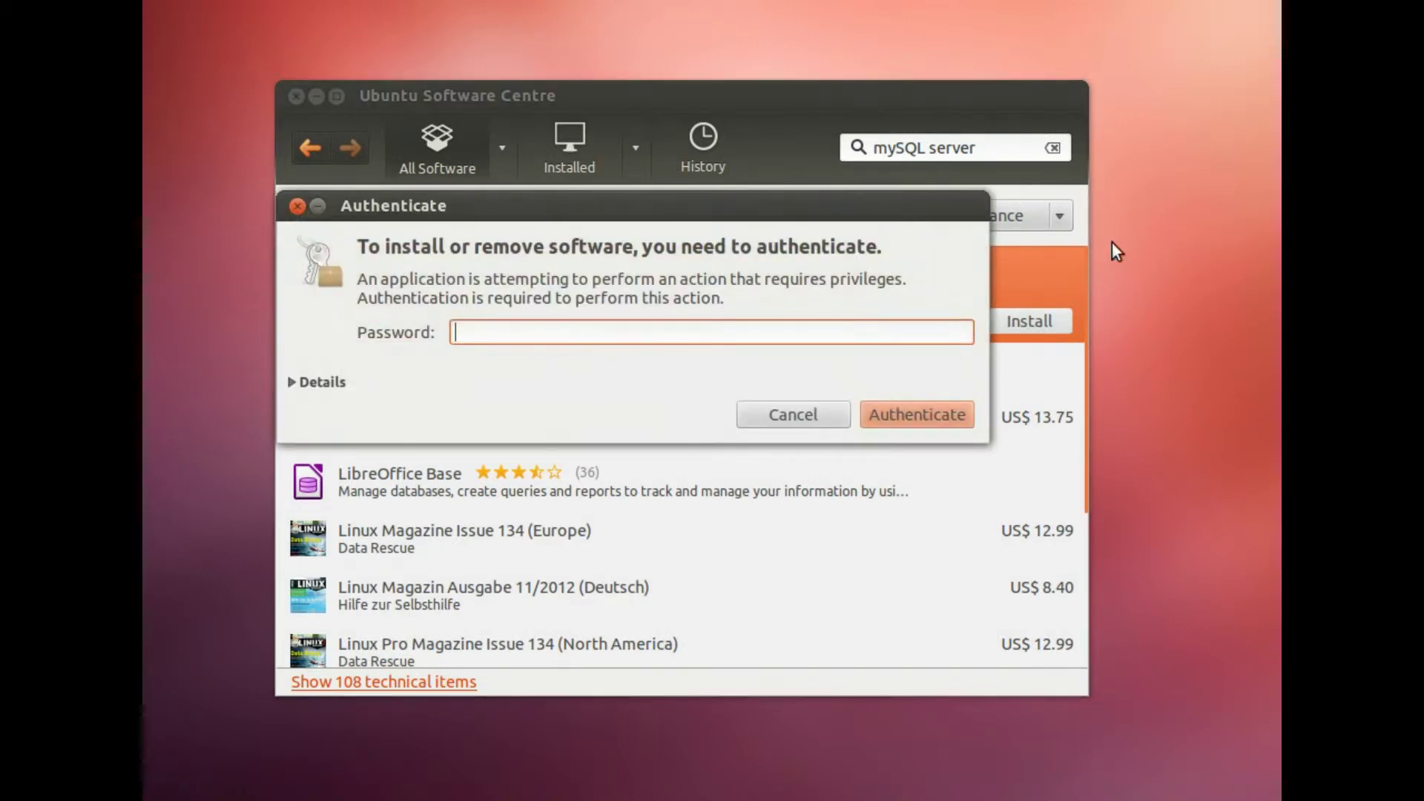
pyautogui.write('••••••')
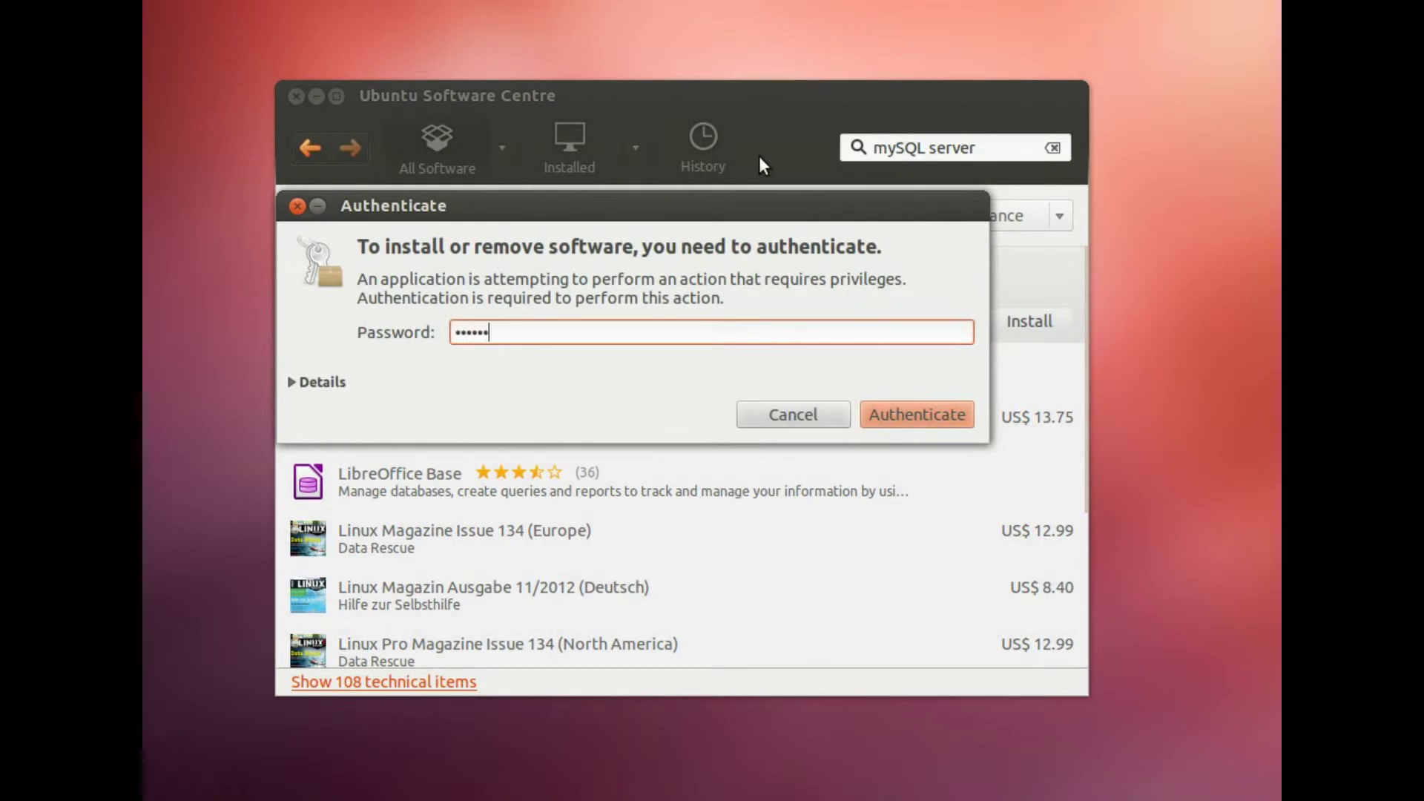
pyautogui.press('Return')
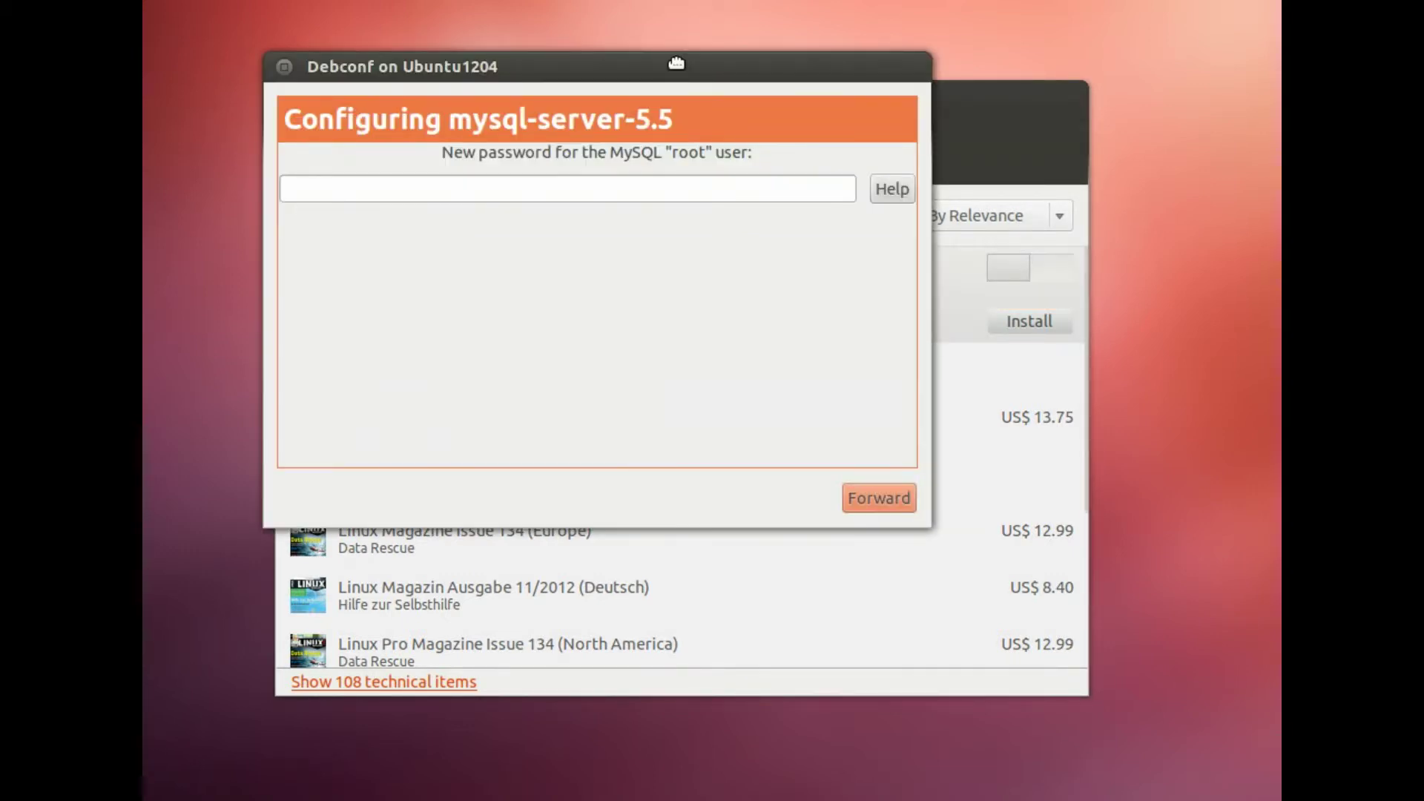
# Step: Enter a new MySQL root password in the configuration dialog and go to the repeat field
pyautogui.moveTo(681, 59); pyautogui.dragTo(809, 180)
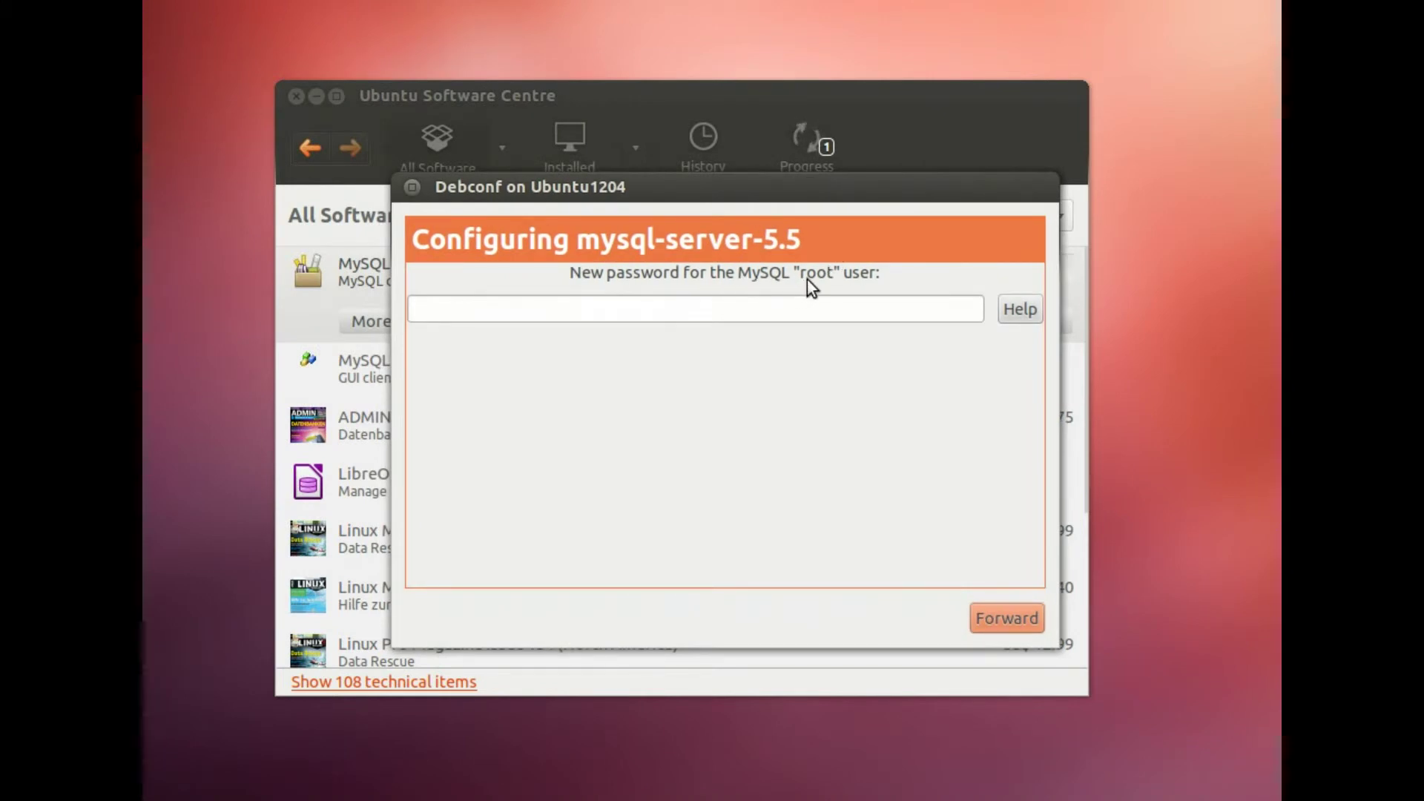
pyautogui.click(665, 311)
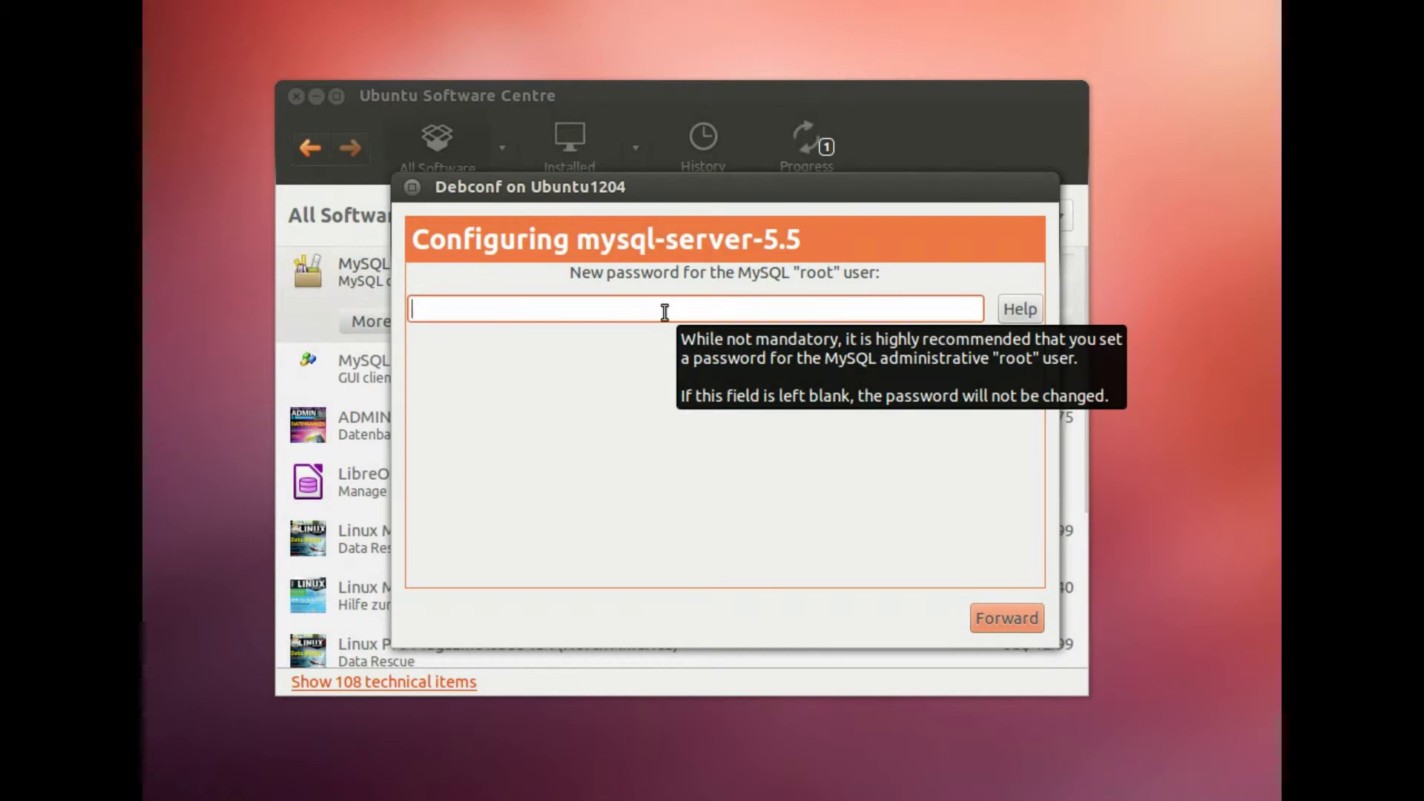
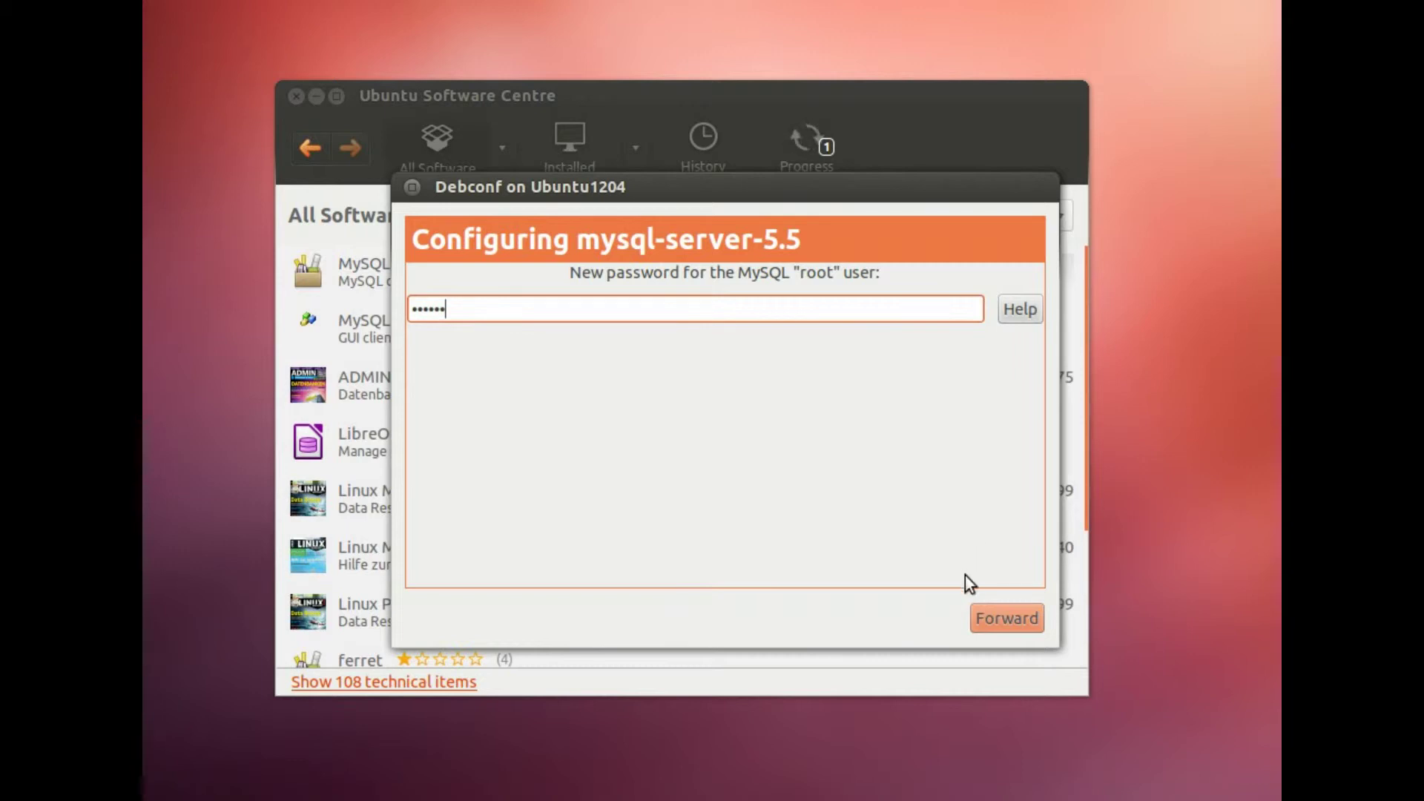
pyautogui.click(1017, 625)
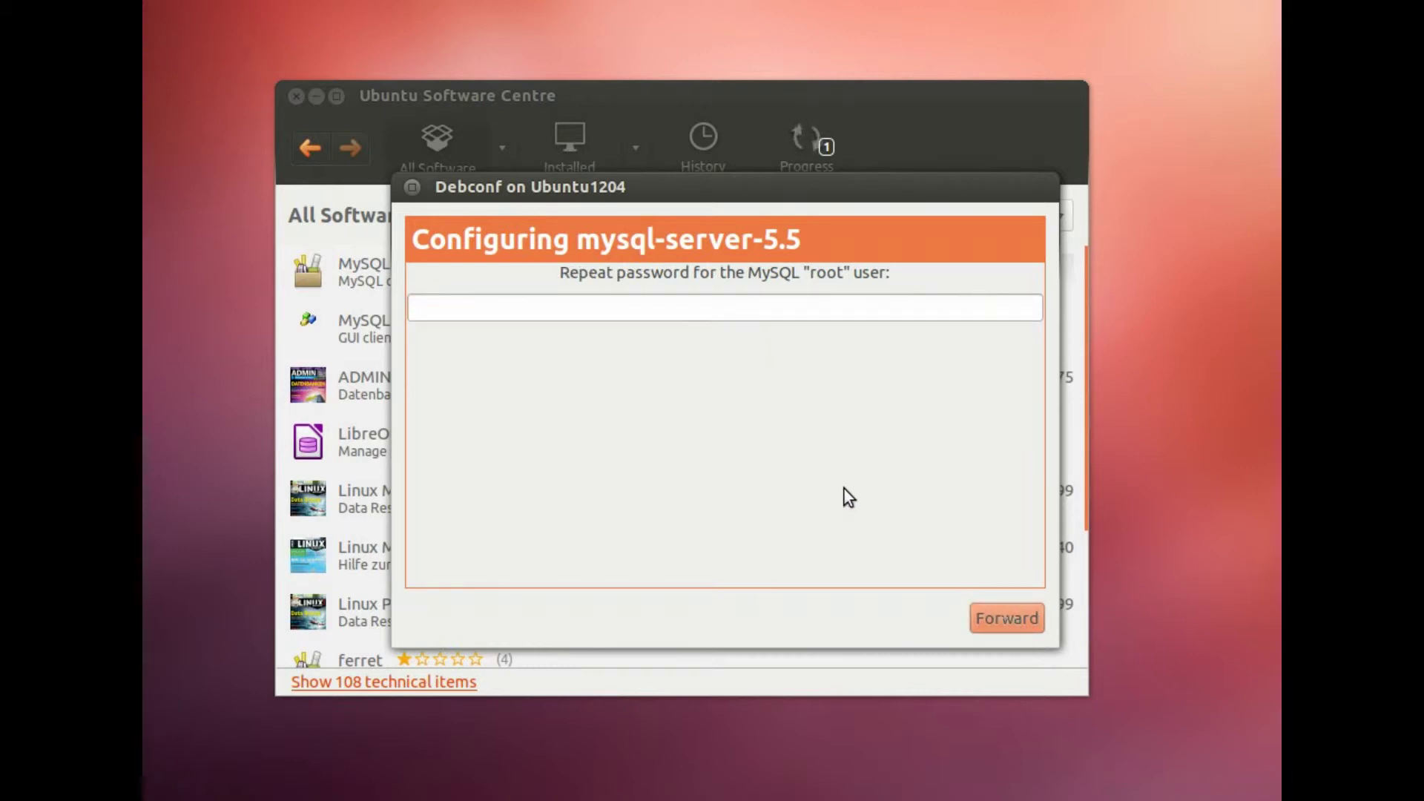
pyautogui.click(457, 298)
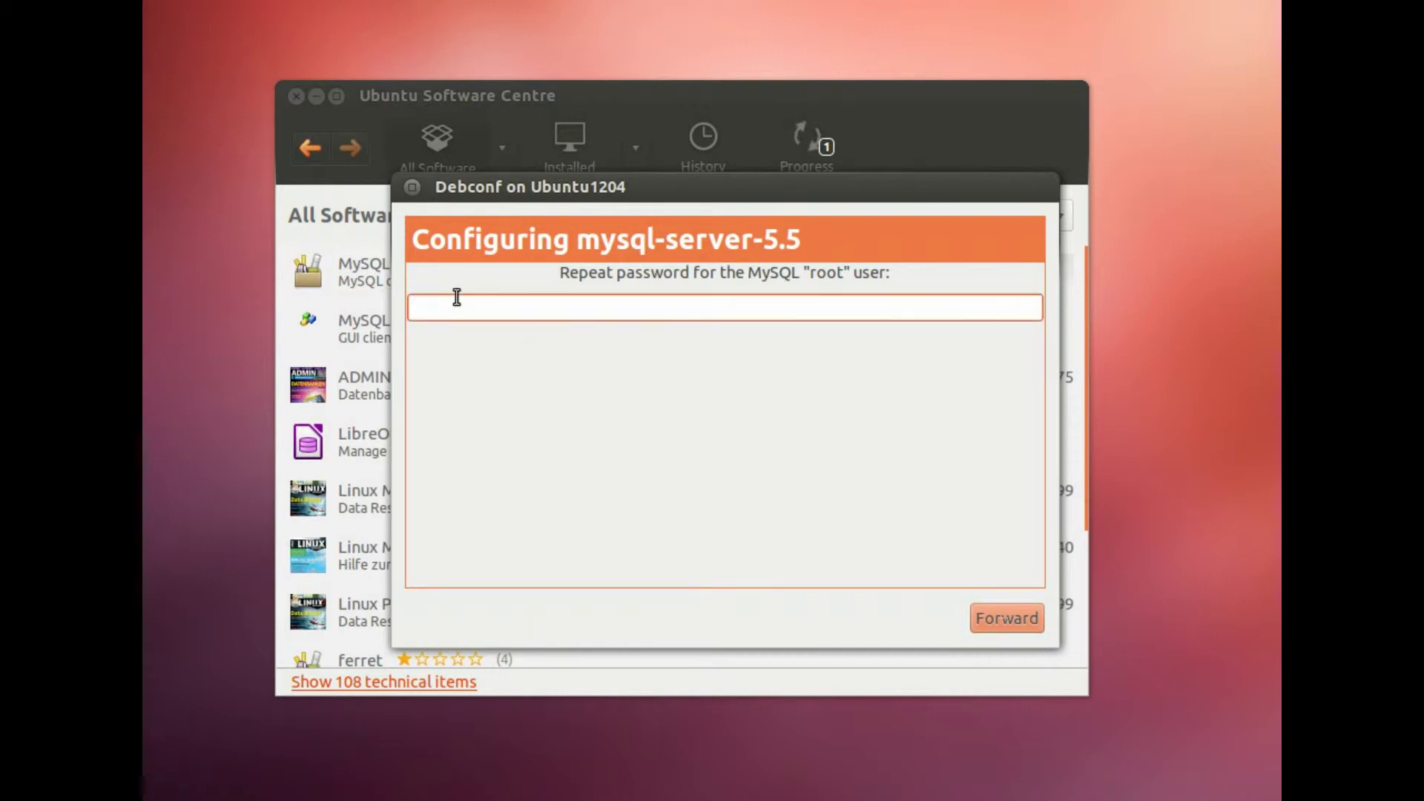
# Step: Confirm the MySQL root password, search 'mySQL server' again and enlarge the Software Centre window
pyautogui.click(985, 621)
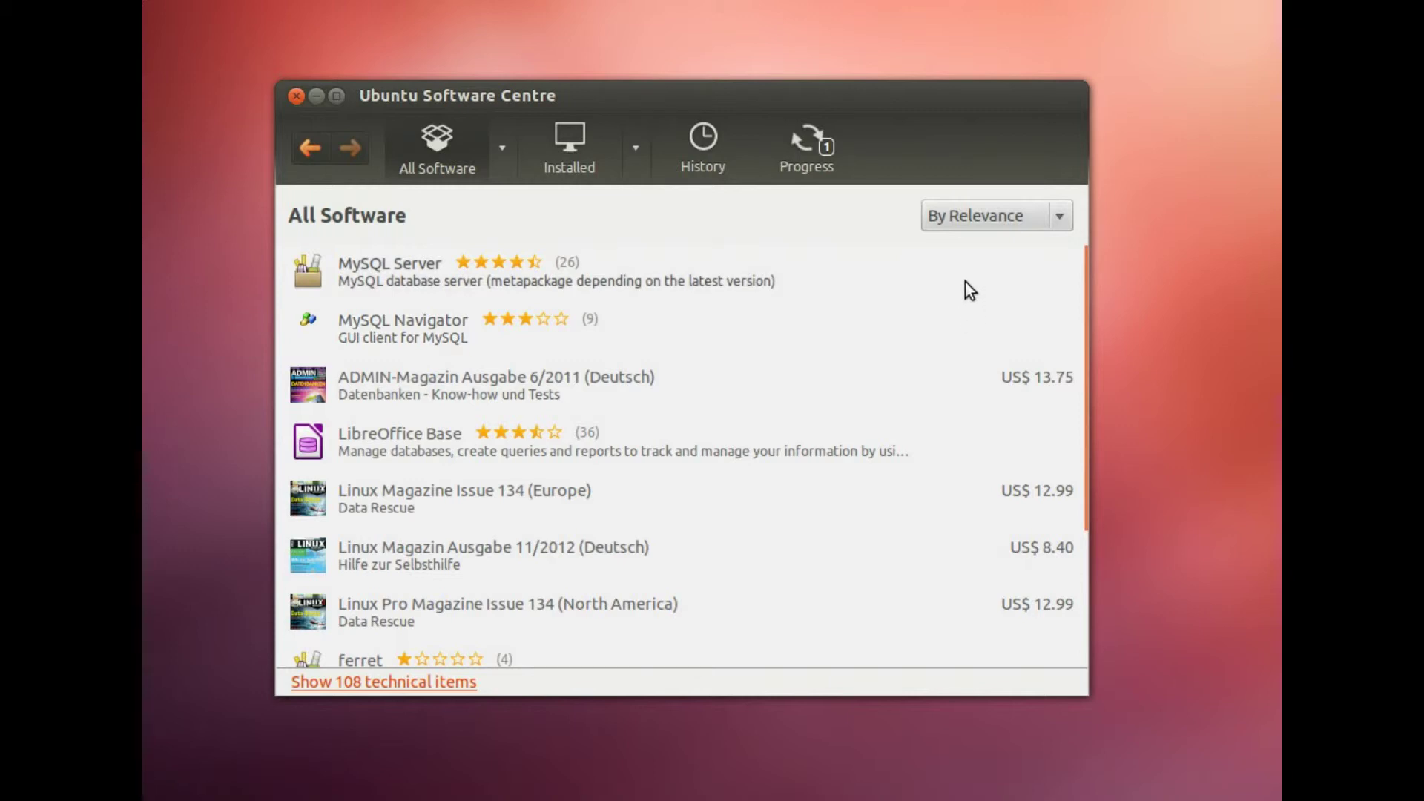
pyautogui.write('my')
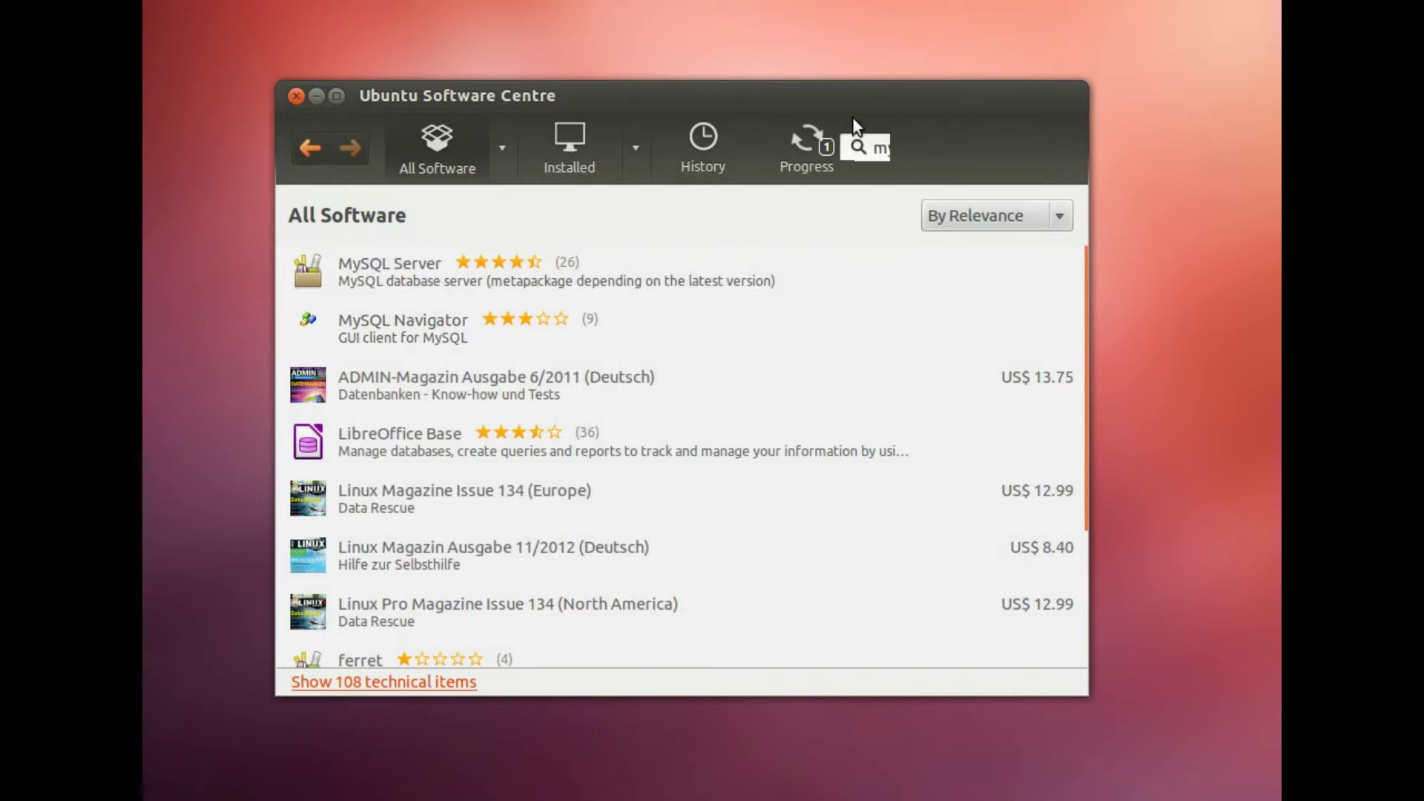
pyautogui.write('SQL server')
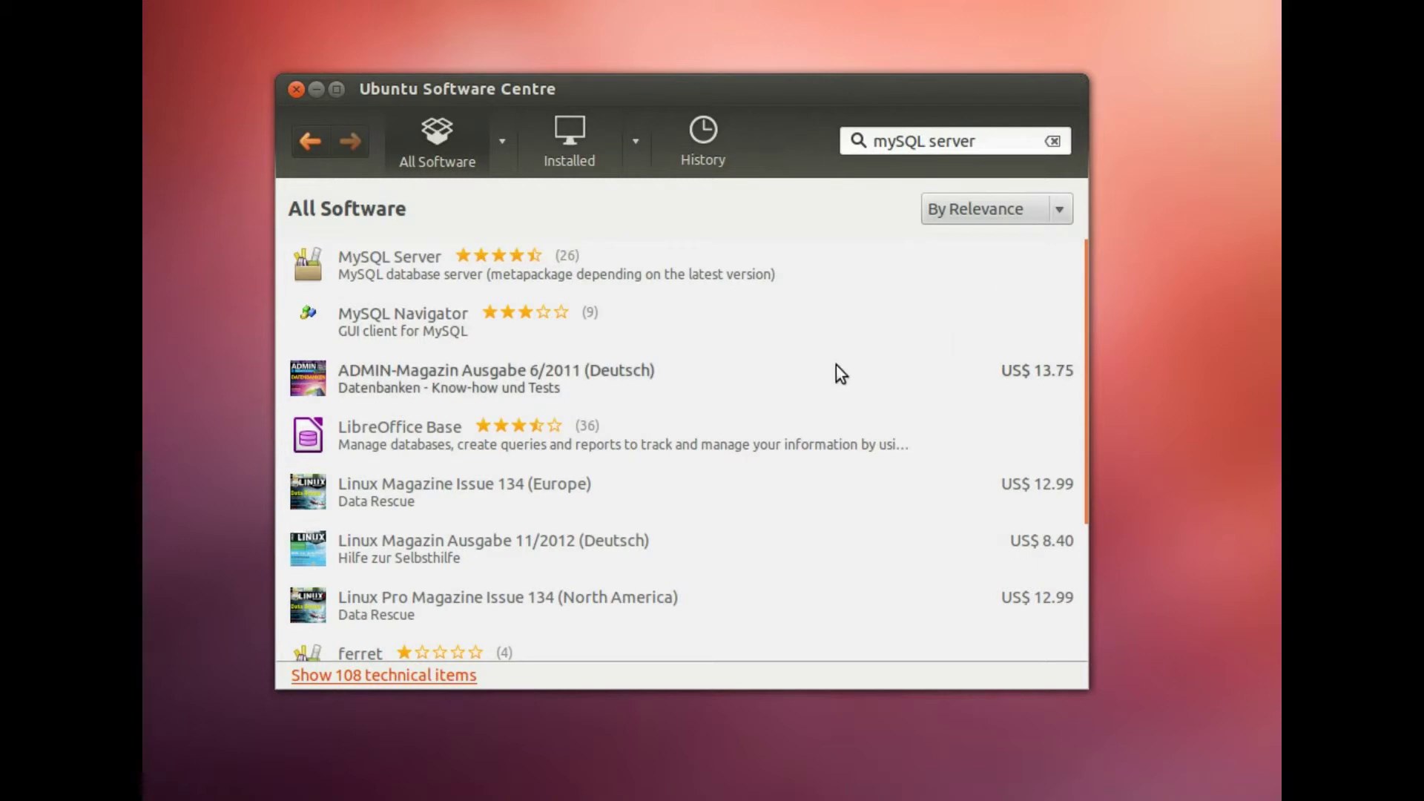
pyautogui.moveTo(1077, 622)
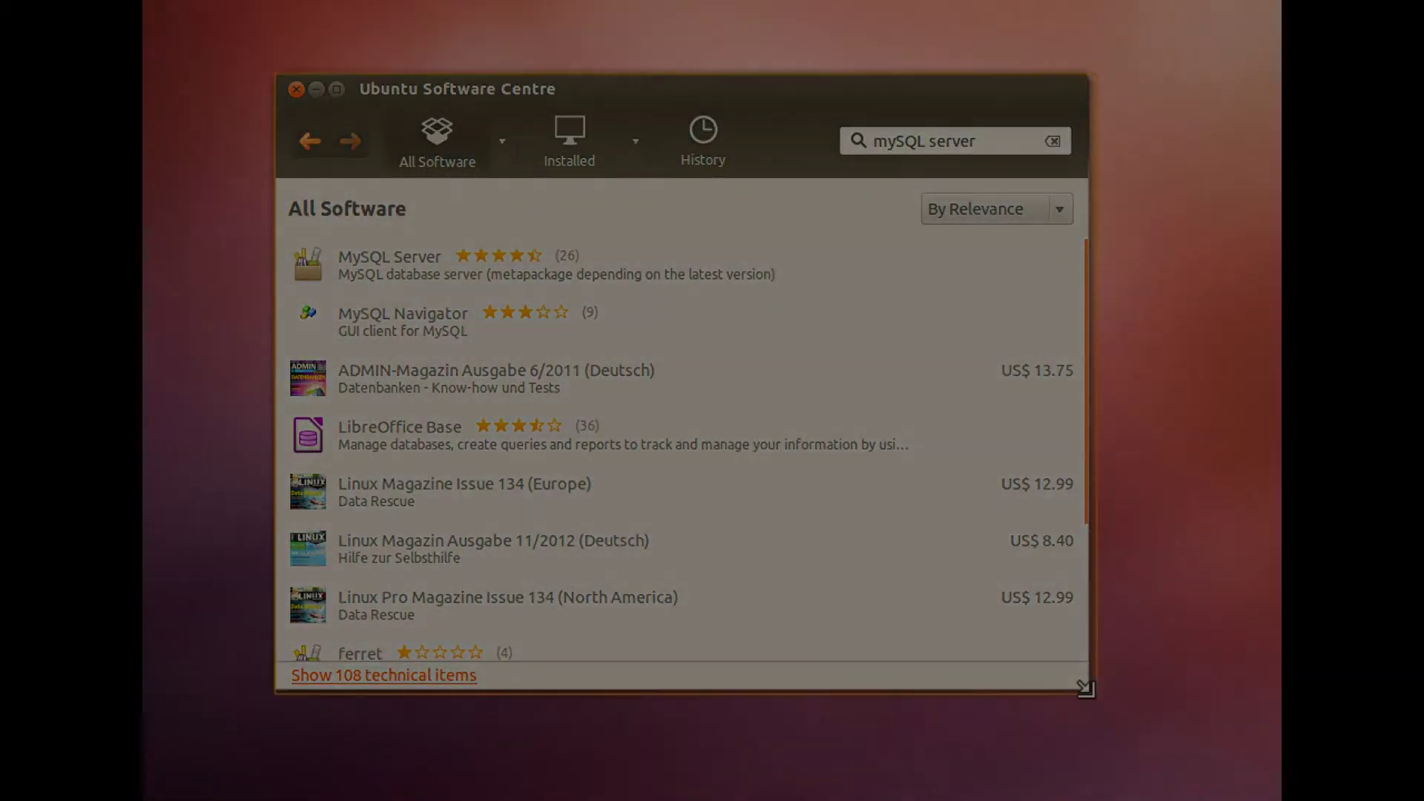
pyautogui.moveTo(1084, 685); pyautogui.dragTo(1256, 787)
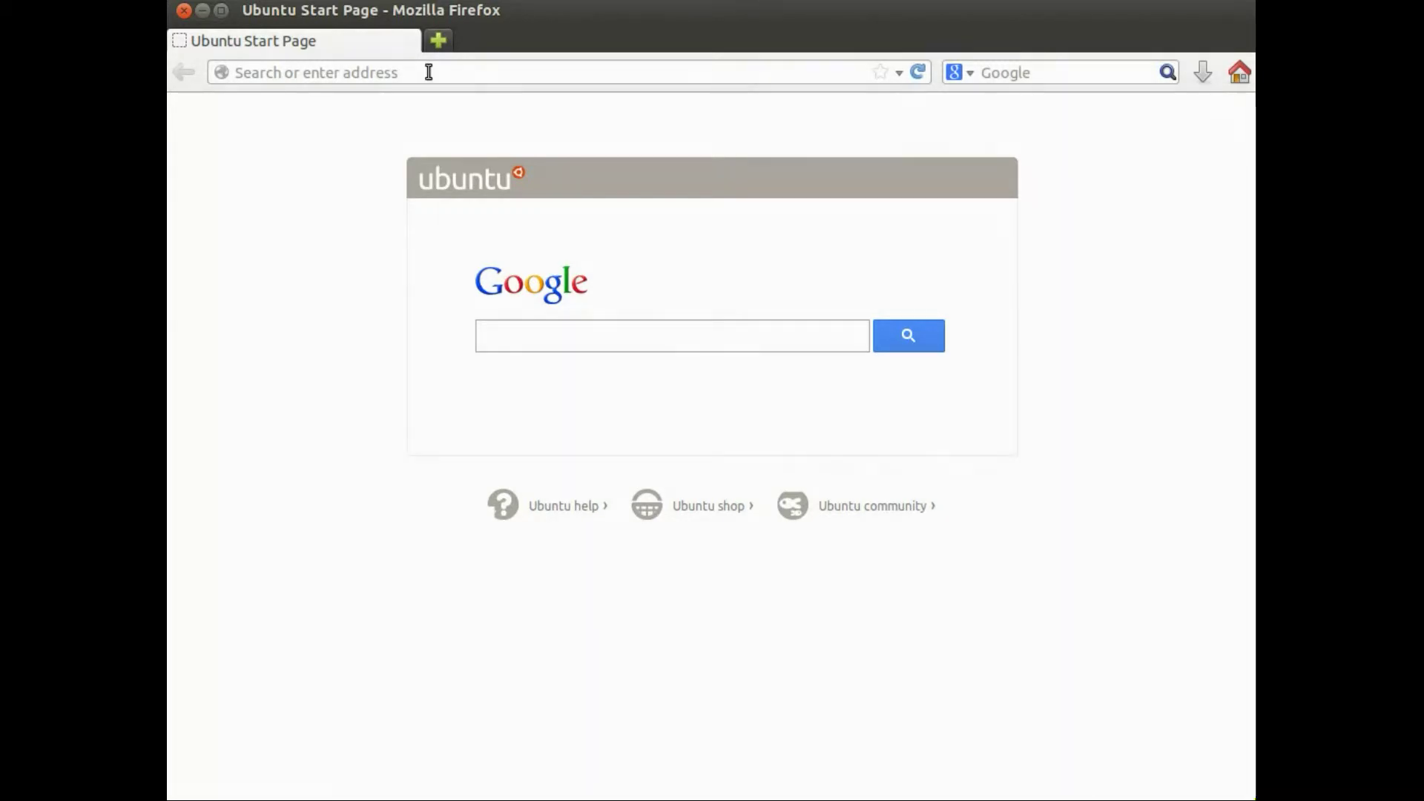
pyautogui.click(428, 72)
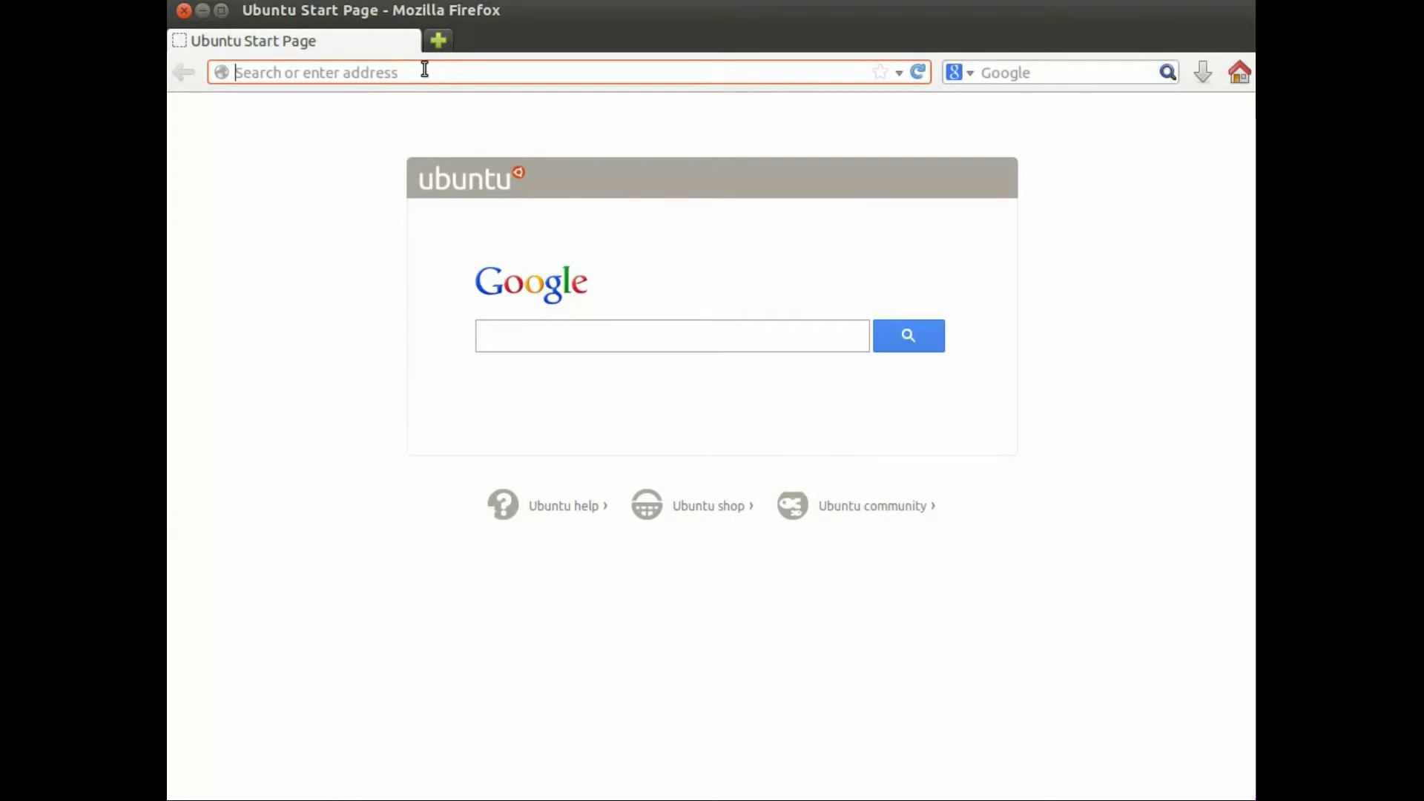
pyautogui.write('www.')
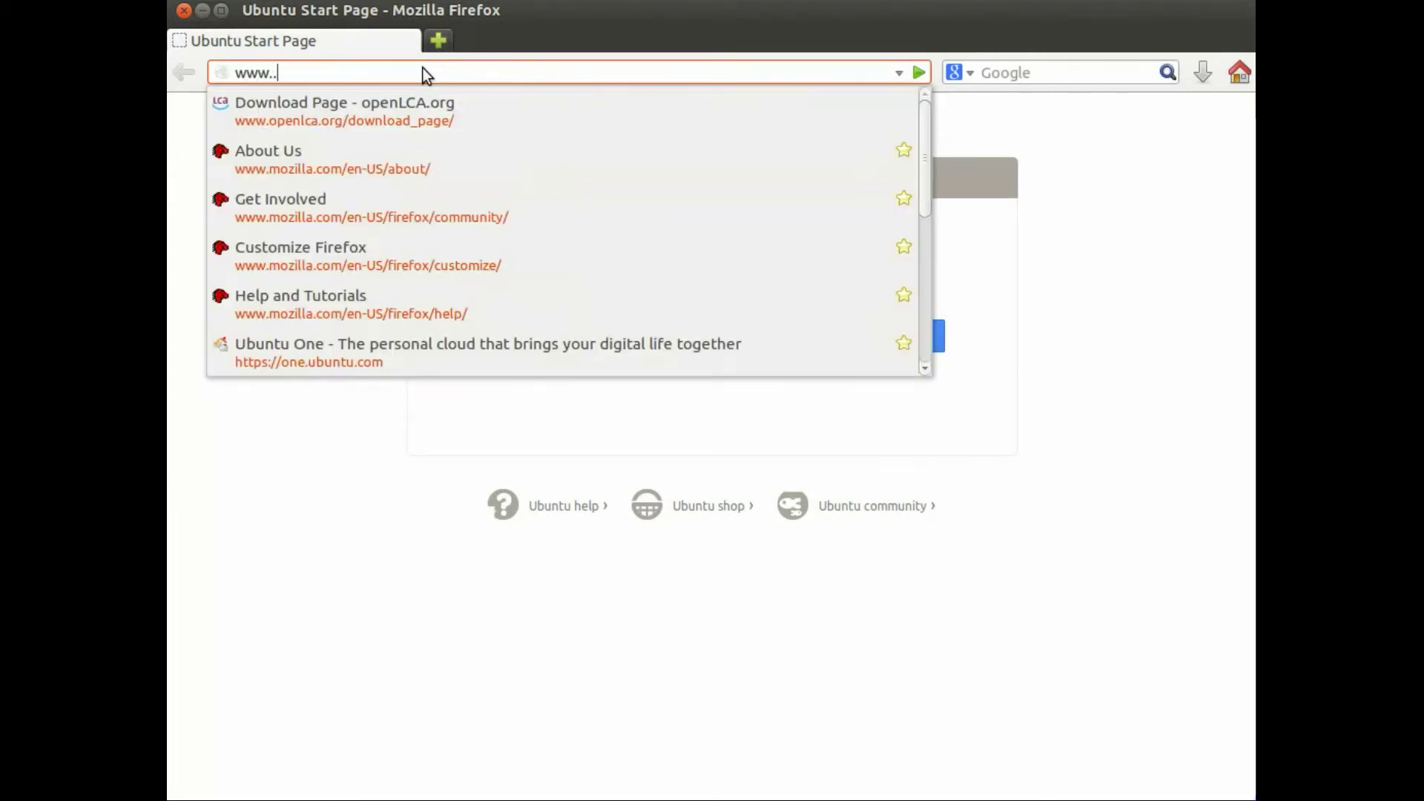
pyautogui.write('openlca.')
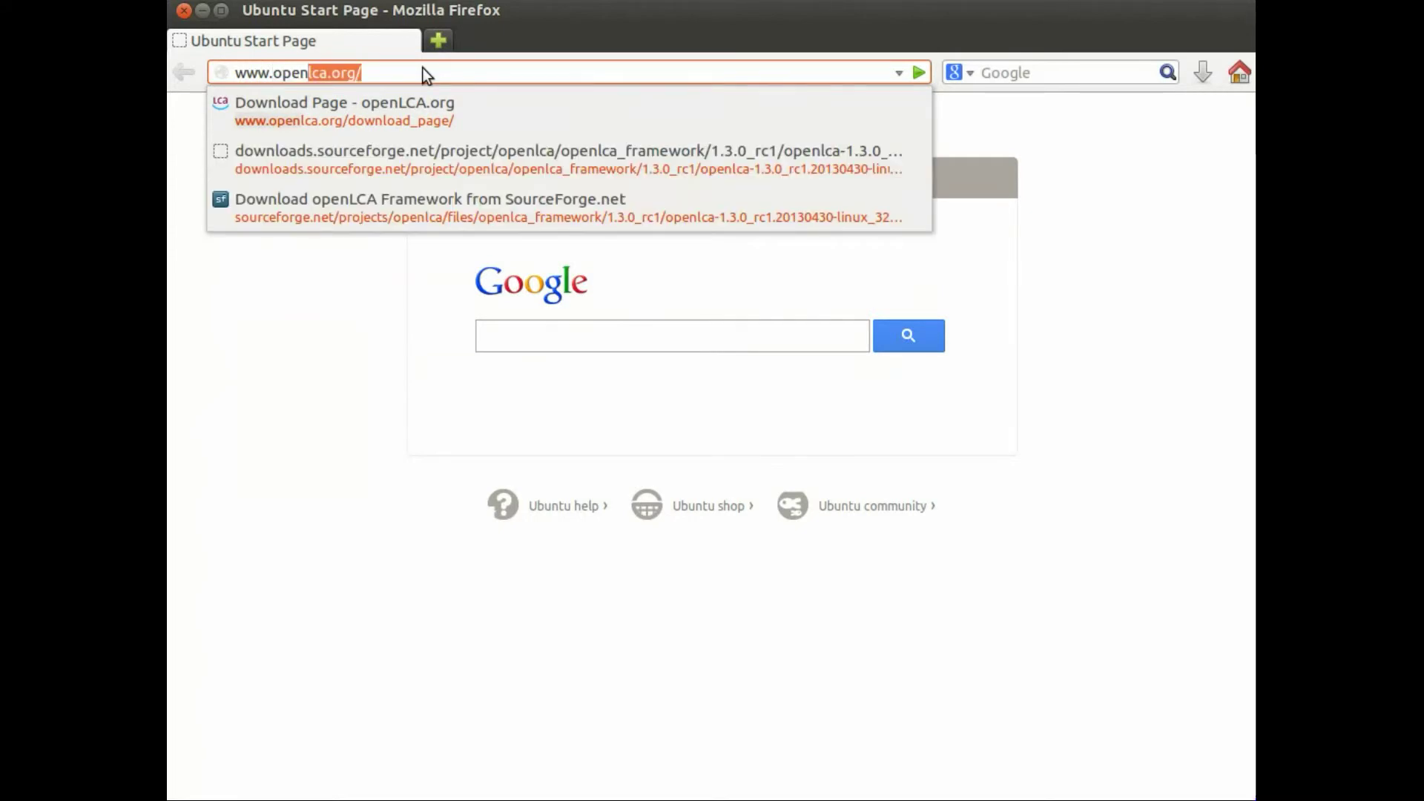
pyautogui.write('org/')
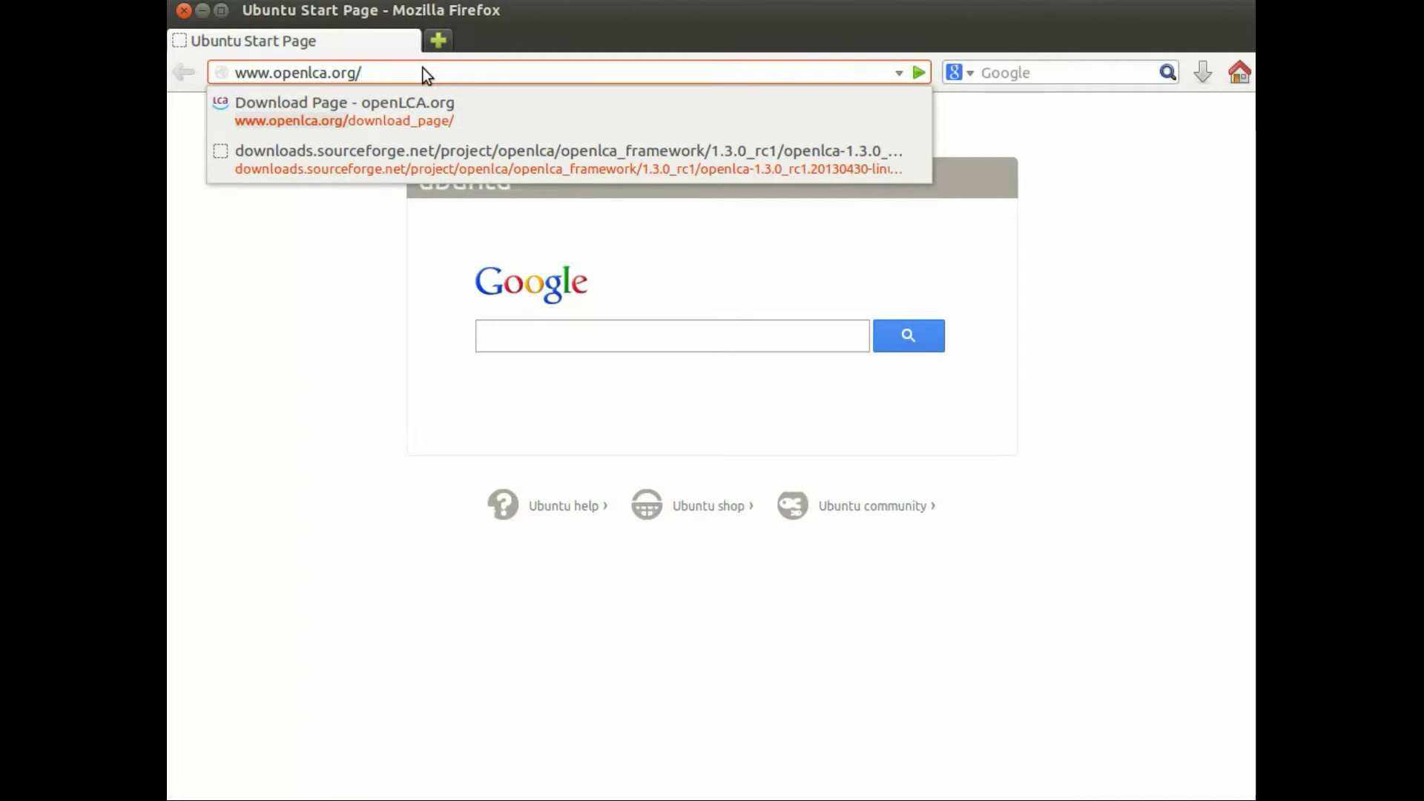
pyautogui.write('download_page/')
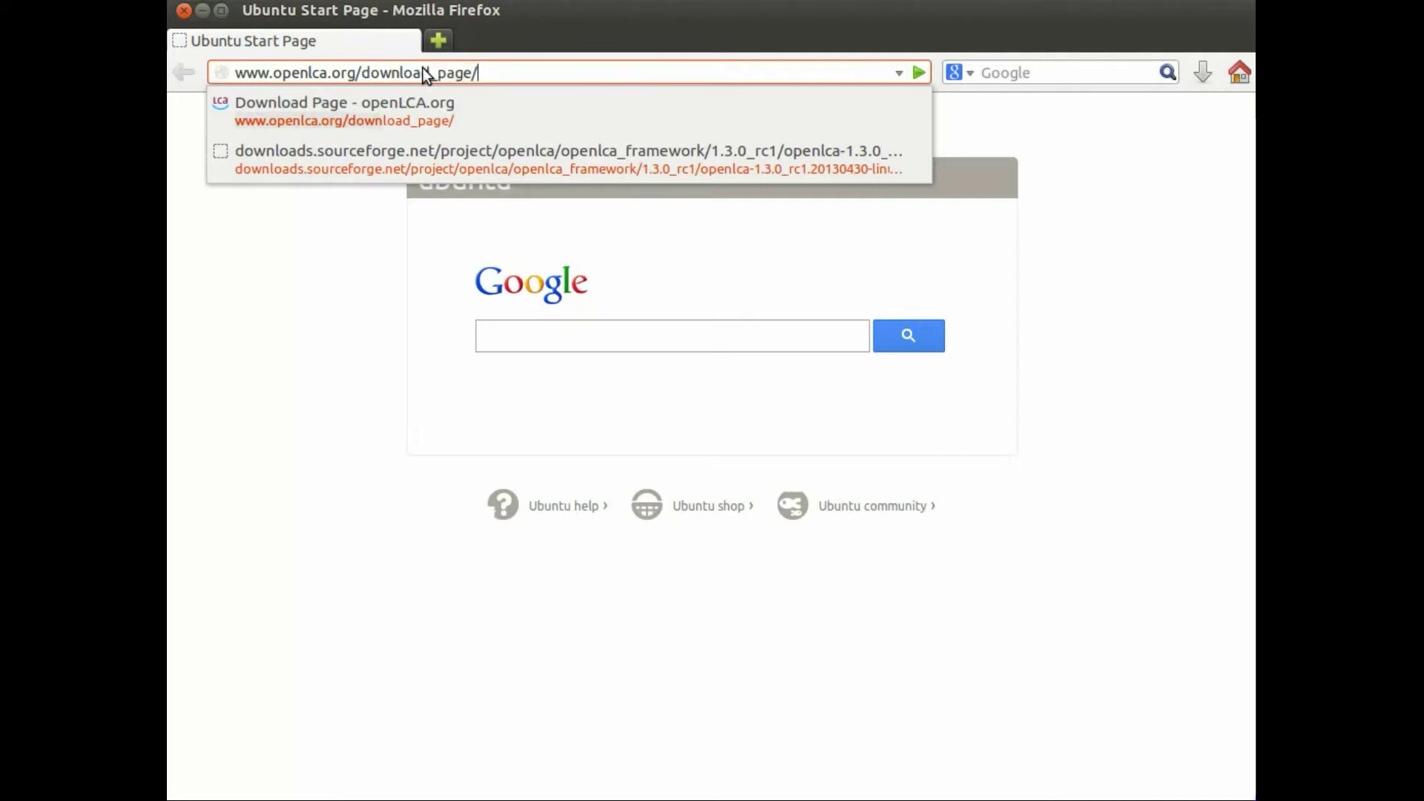
pyautogui.press('Return')
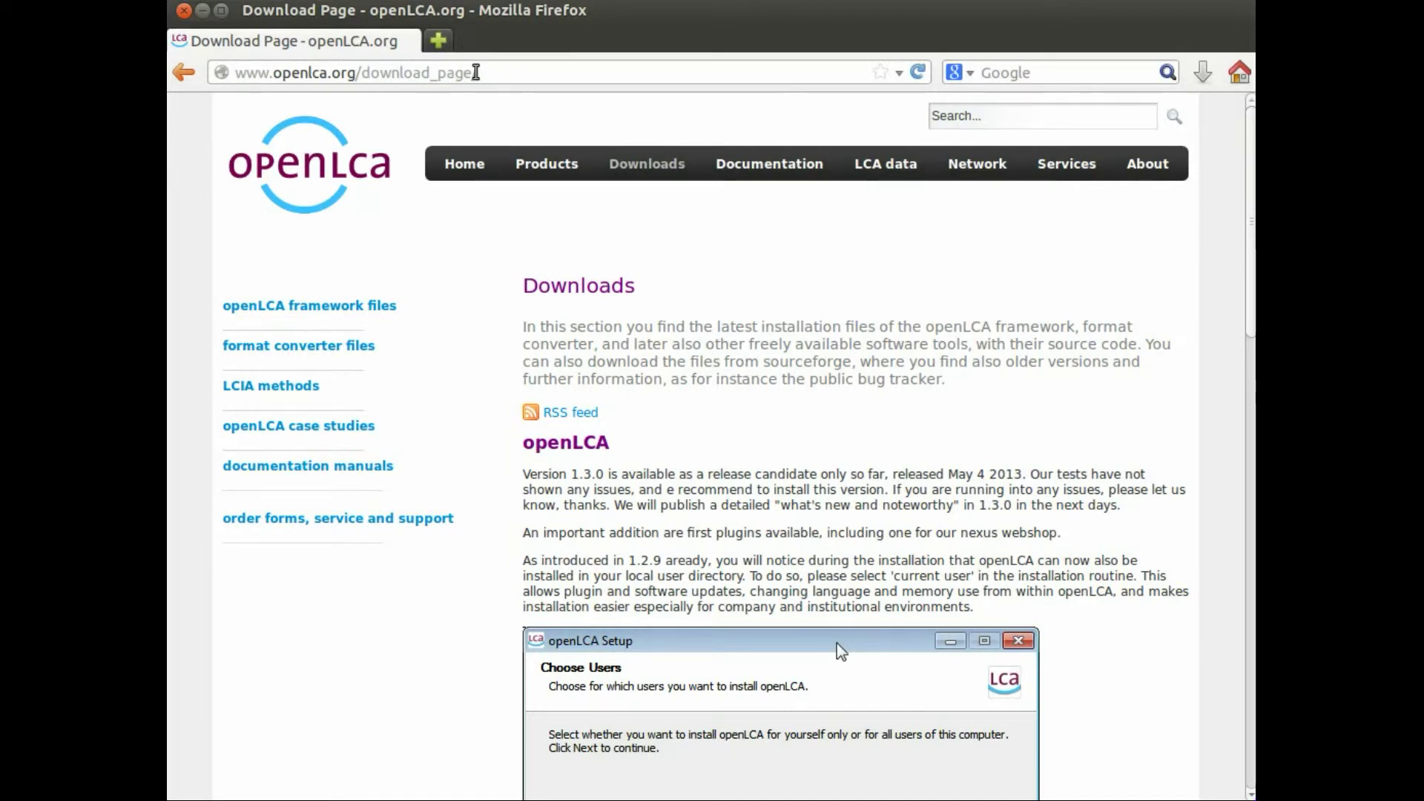
# Step: Start downloading 'openLCA framework version 1.3.0_rc1 for Linux 32bit' from the Installation files list
pyautogui.moveTo(477, 72); pyautogui.dragTo(179, 63)
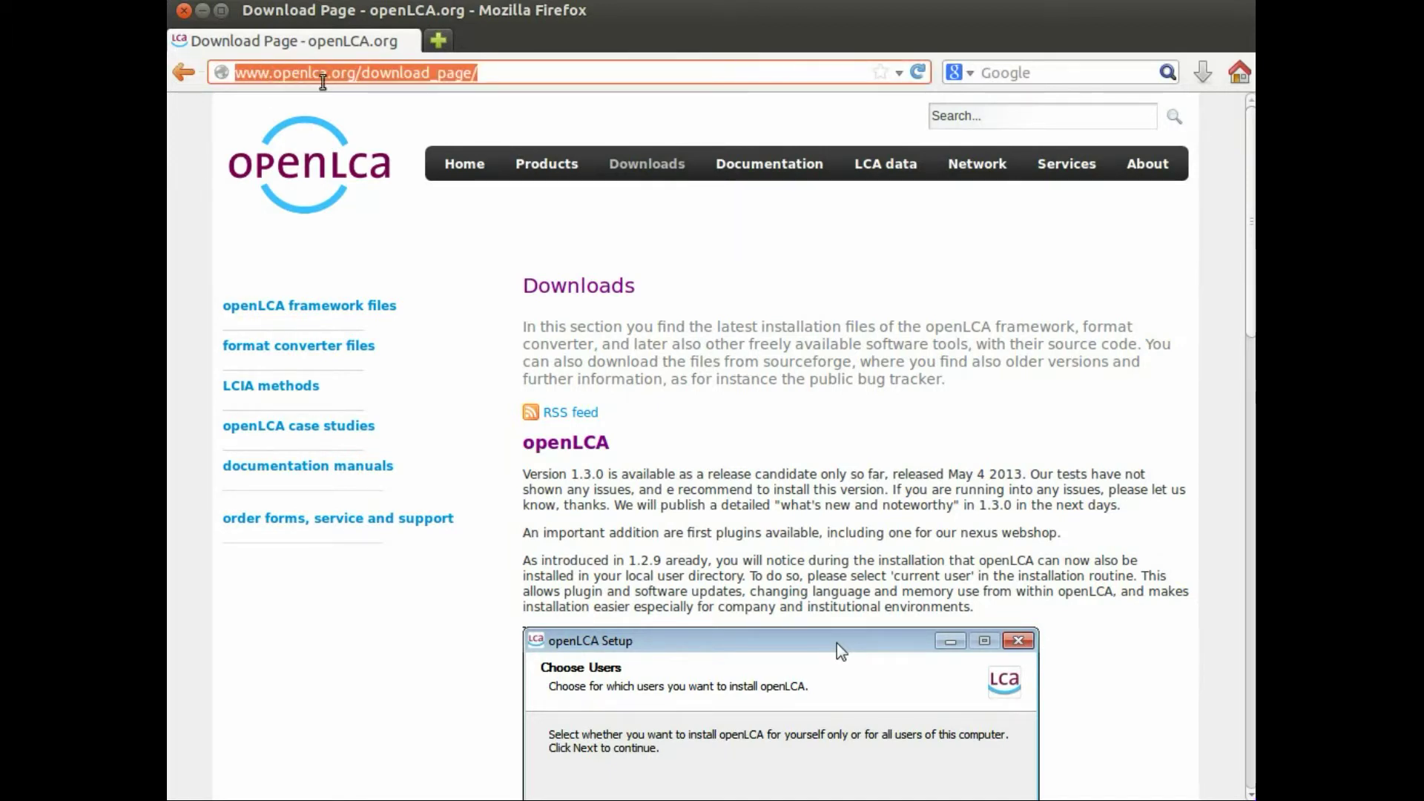
pyautogui.click(831, 304)
pyautogui.scroll(-10, 834, 319)
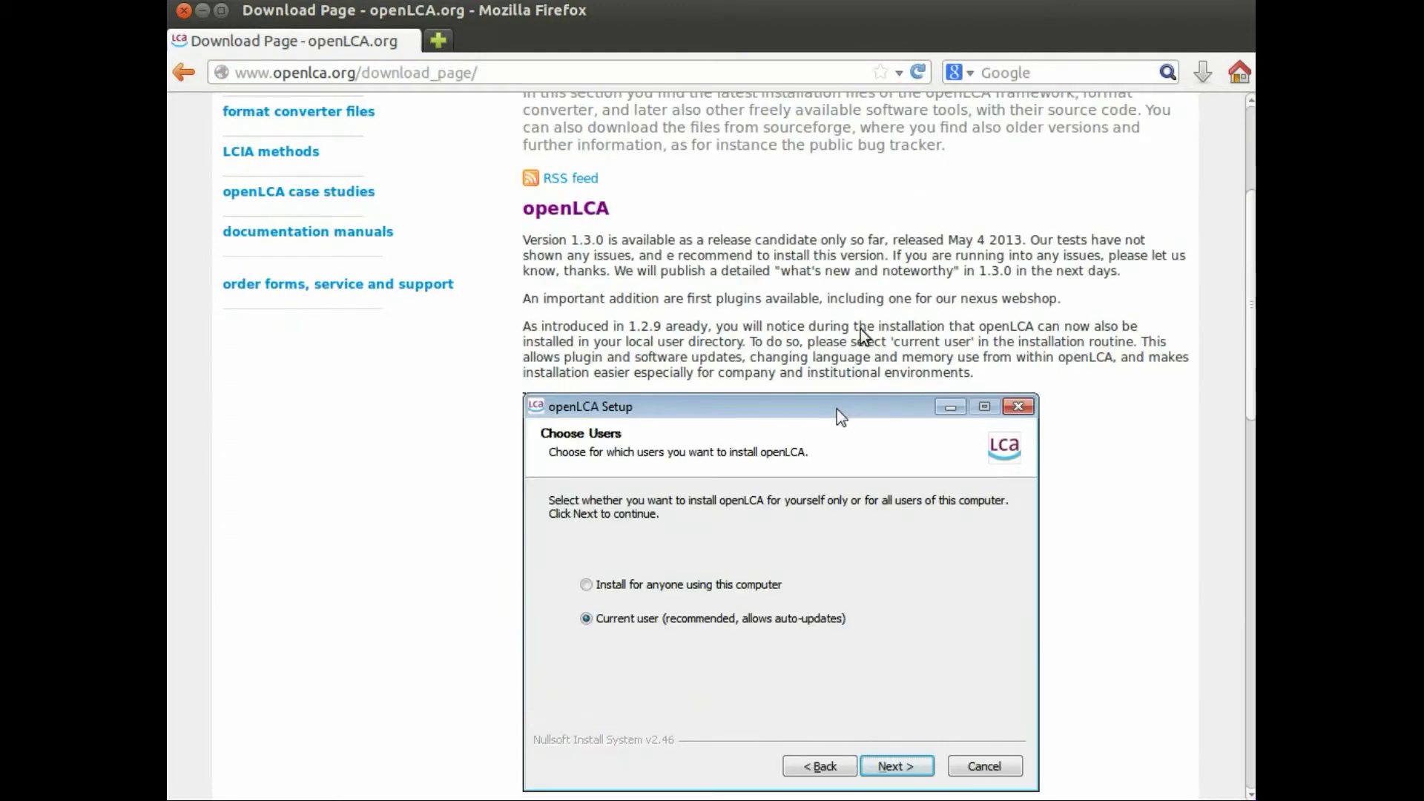
pyautogui.scroll(-2, 1175, 470)
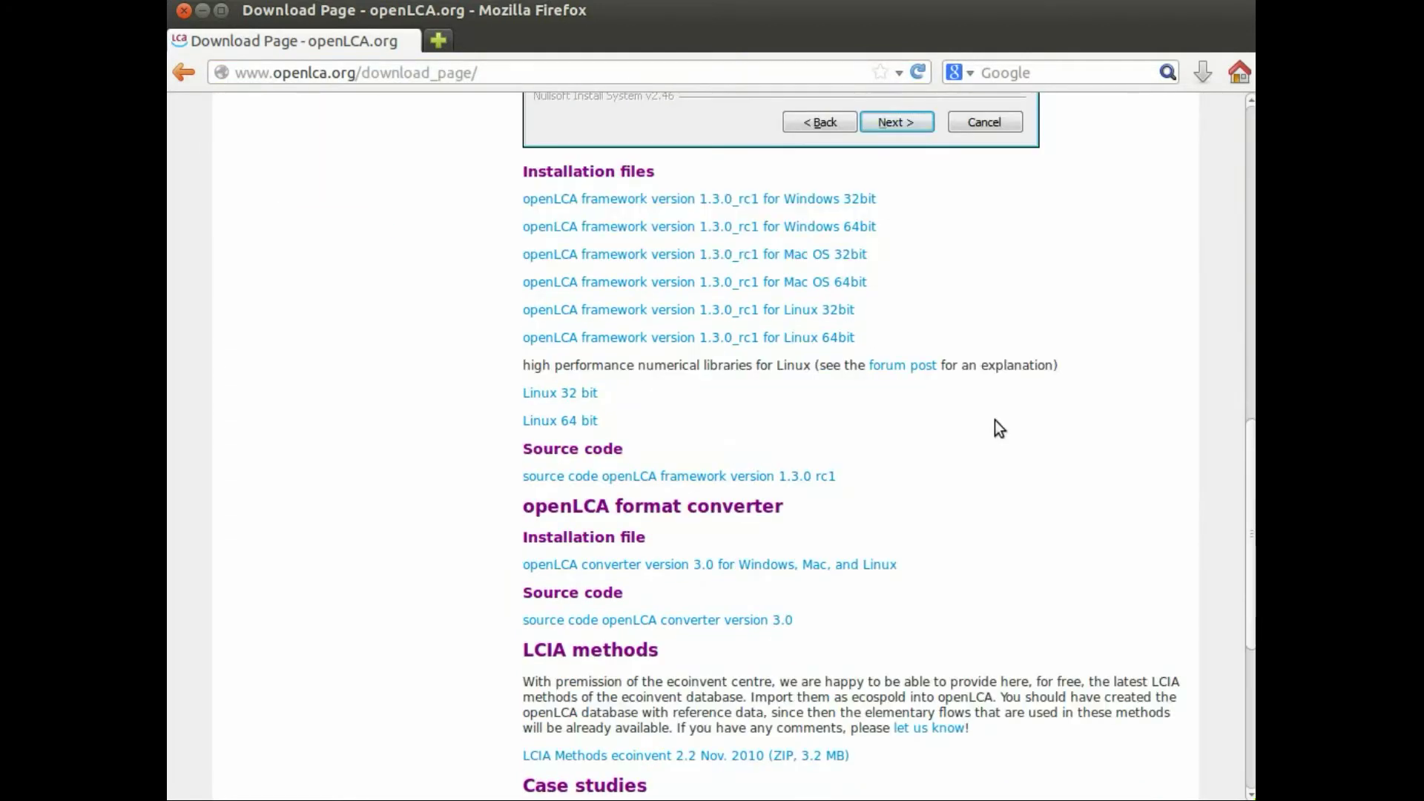
pyautogui.scroll(1, 995, 420)
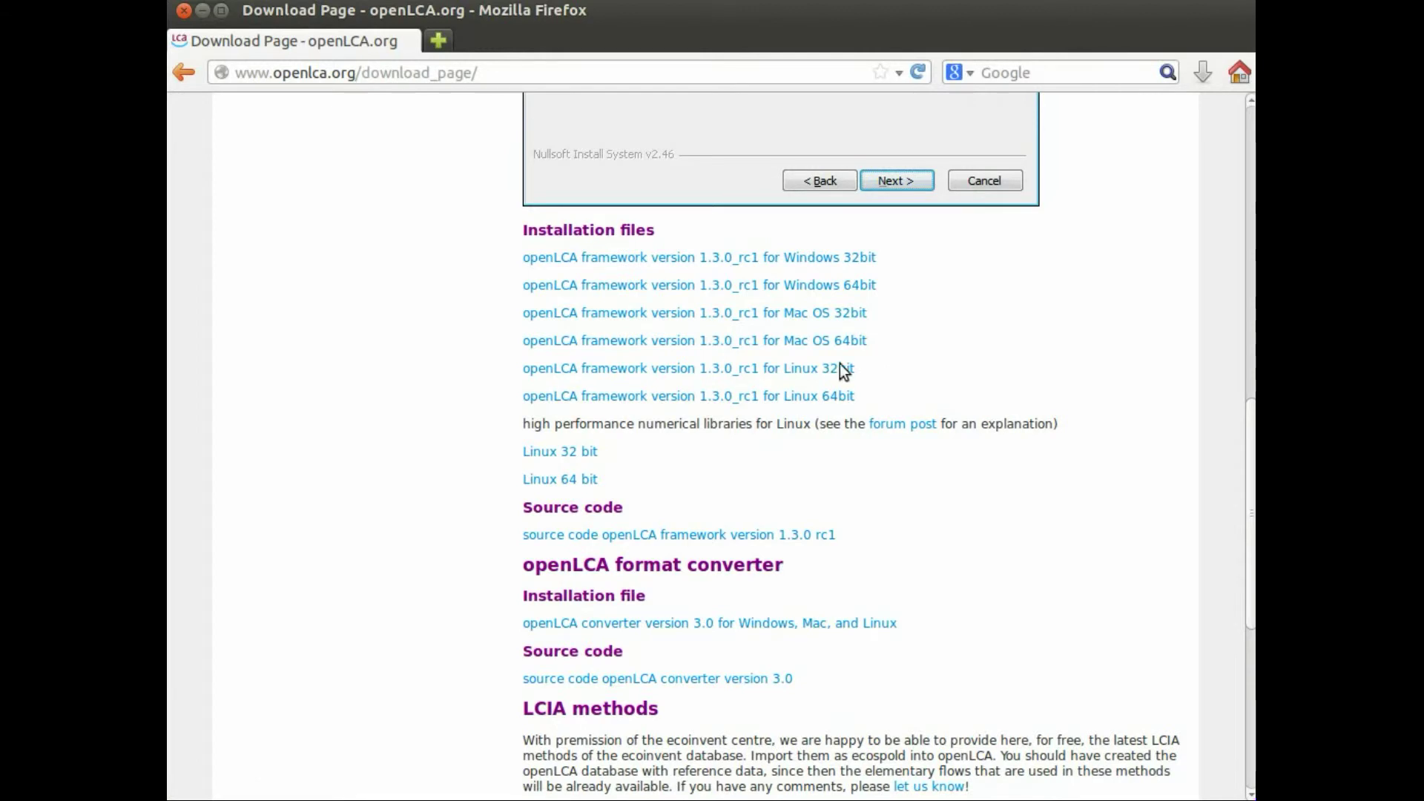
pyautogui.click(784, 373)
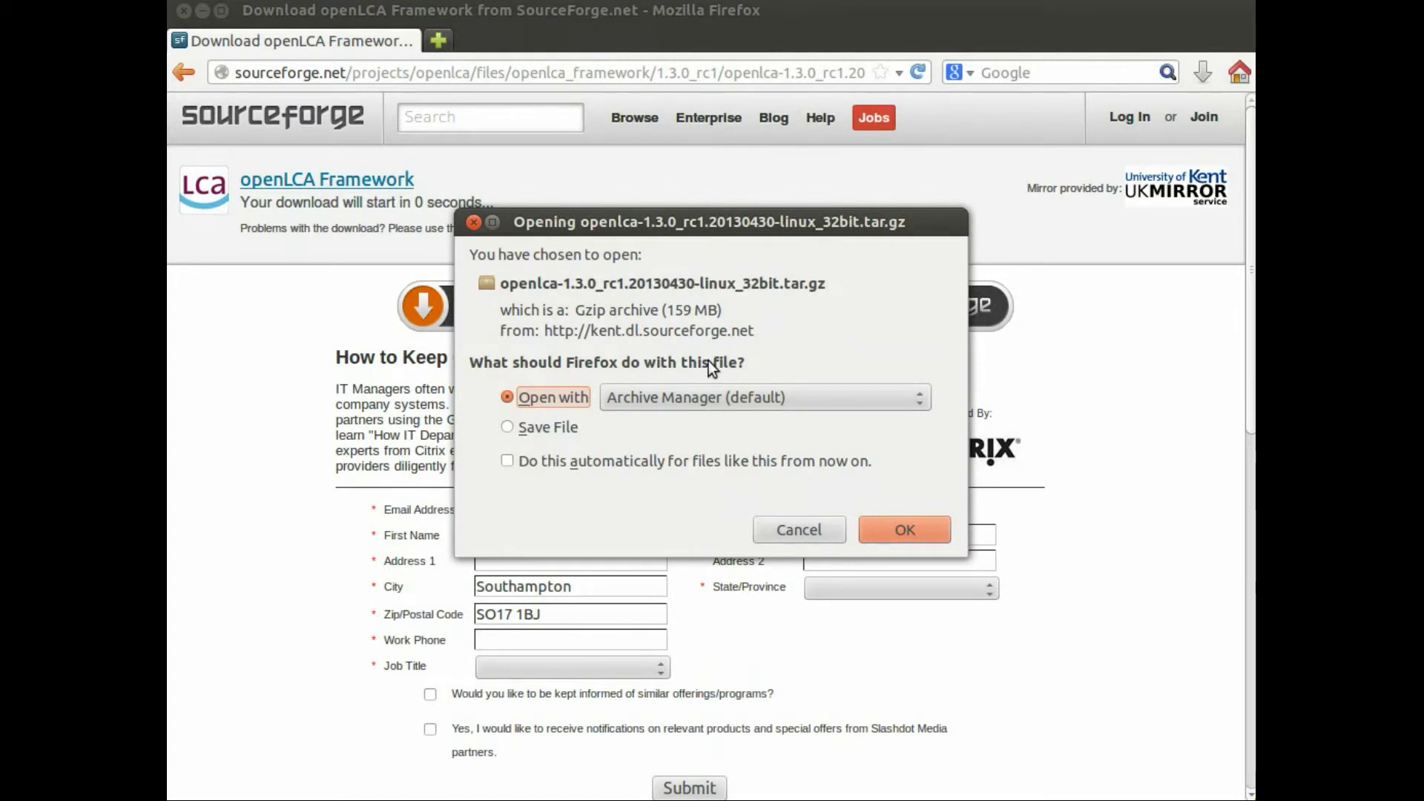
# Step: Save openlca-1.3.0_rc1.20130430-linux_32bit.tar.gz to disk, then close the downloads panel once it finishes
pyautogui.click(527, 430)
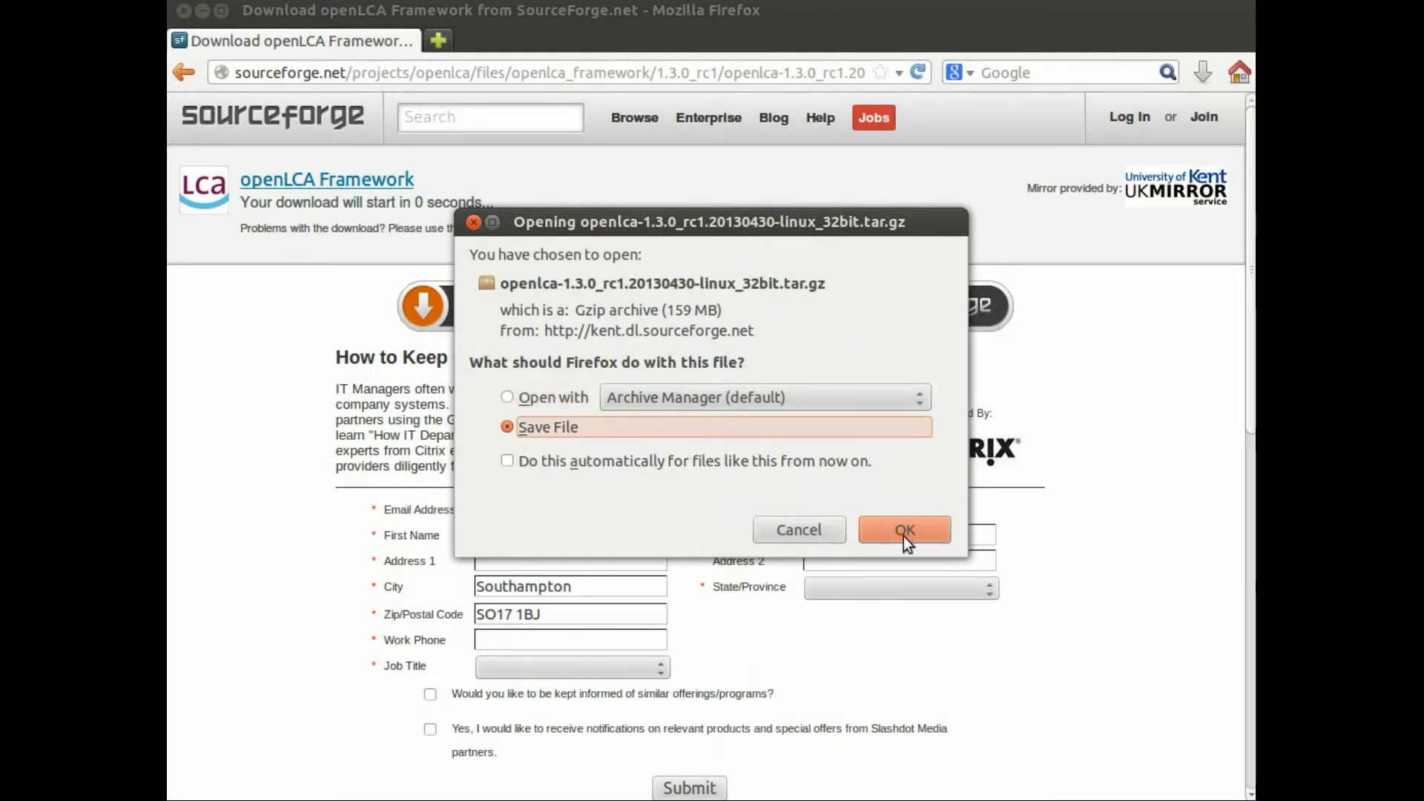
pyautogui.click(897, 531)
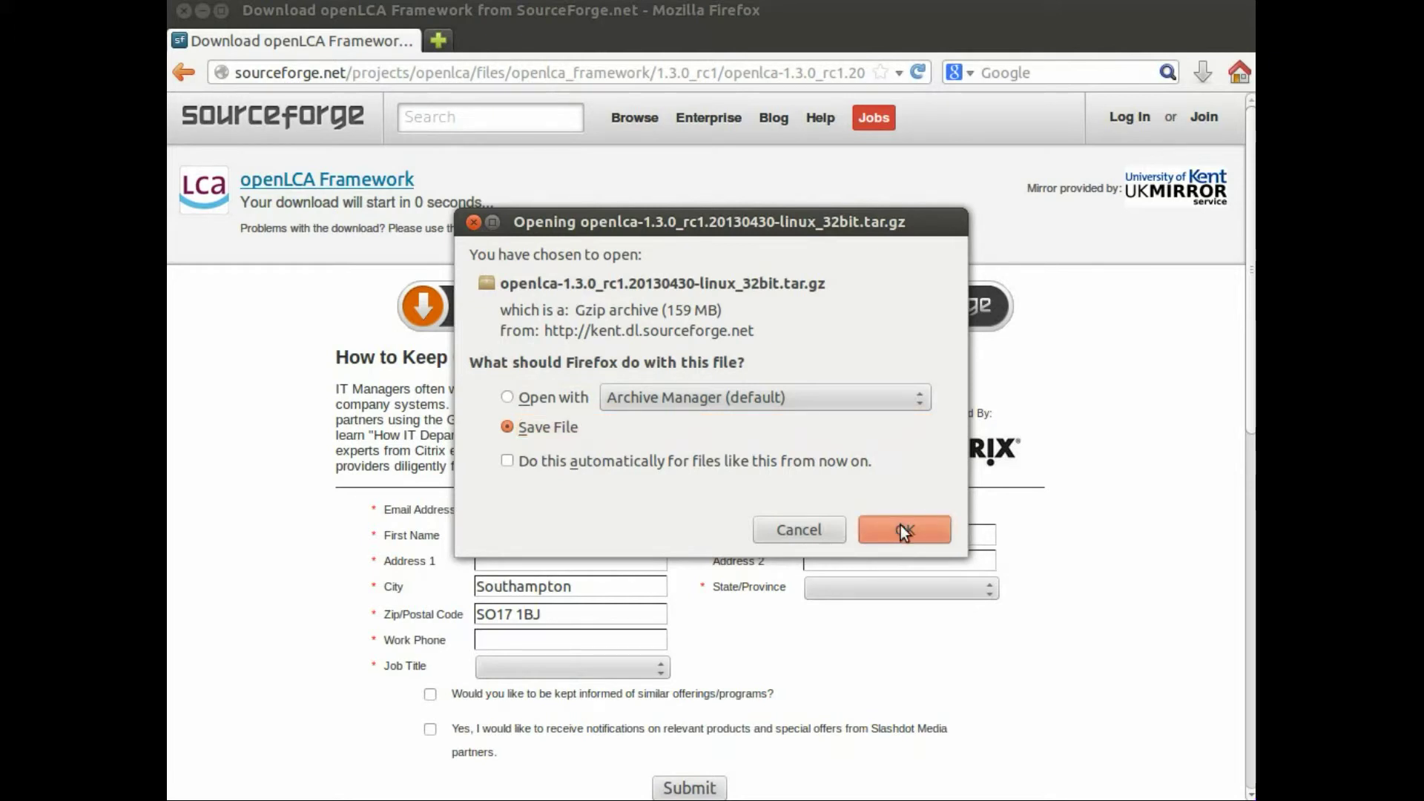
pyautogui.click(900, 525)
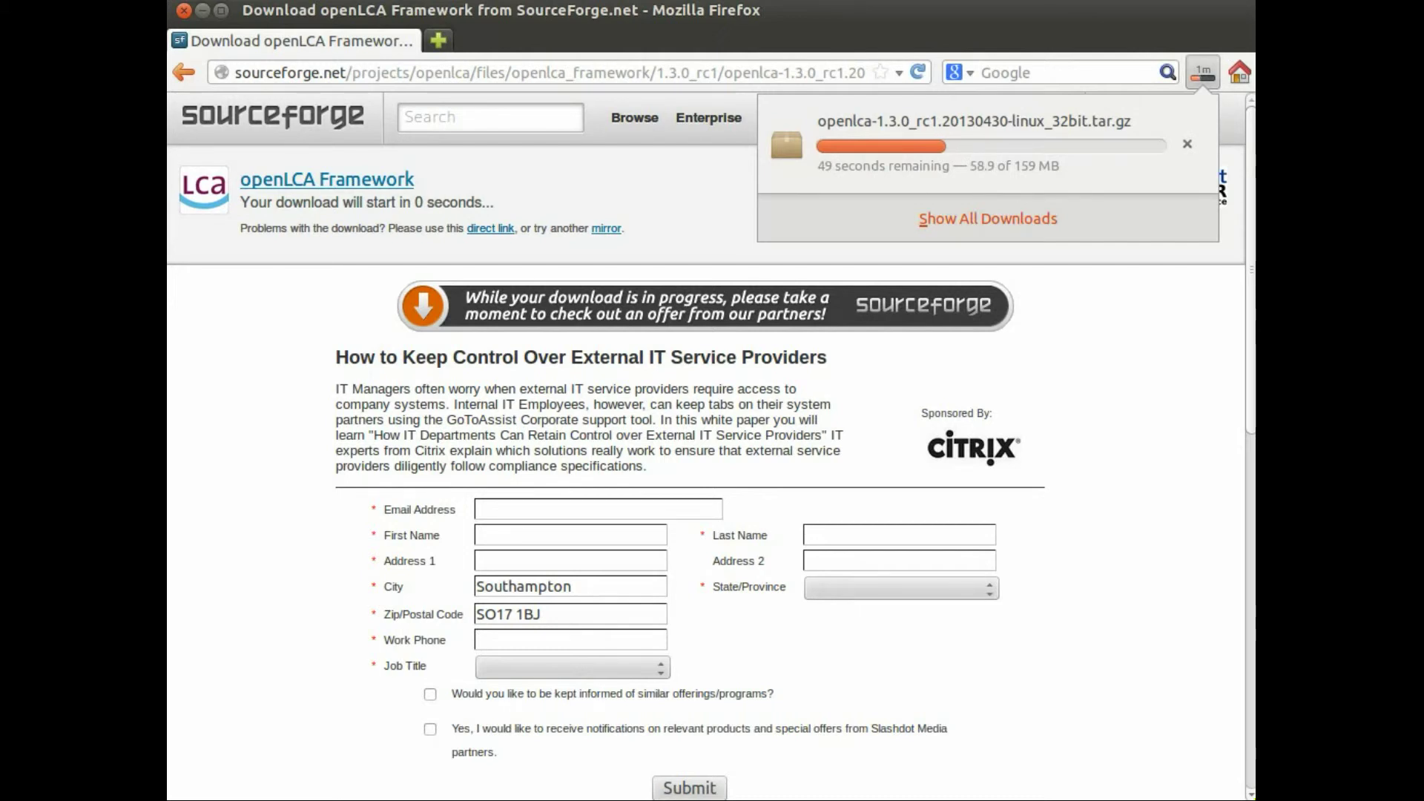
pyautogui.press('Escape')
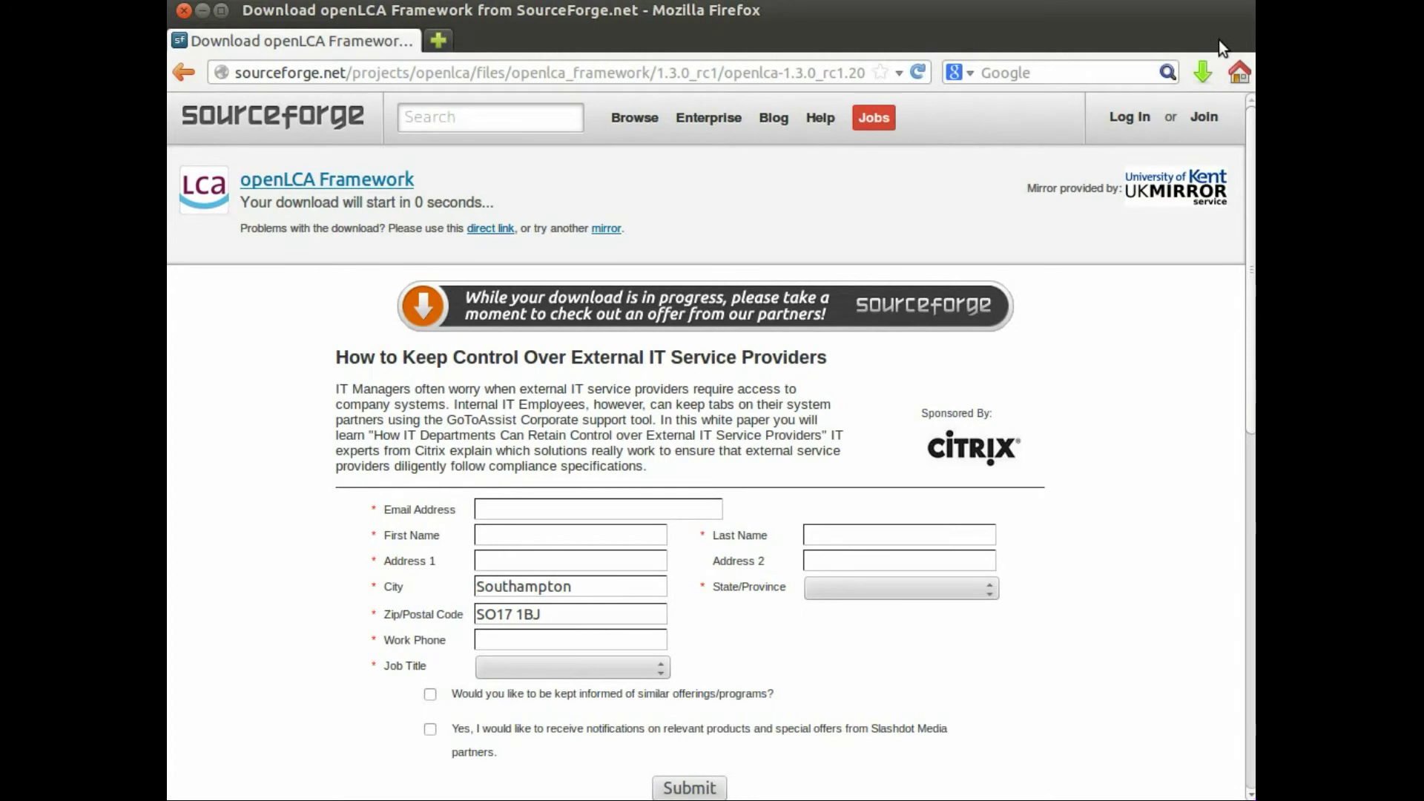
pyautogui.click(1205, 71)
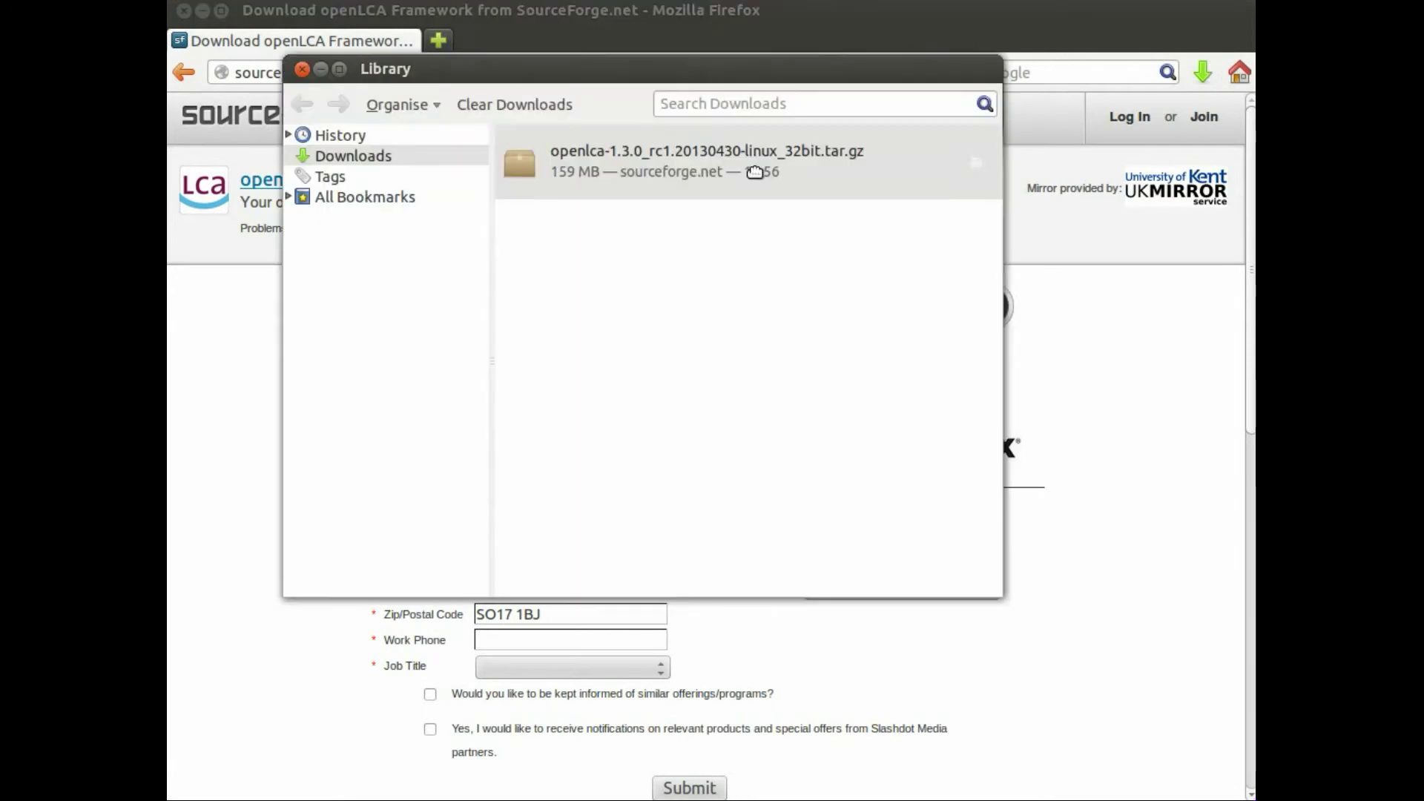
pyautogui.moveTo(755, 173); pyautogui.dragTo(819, 274)
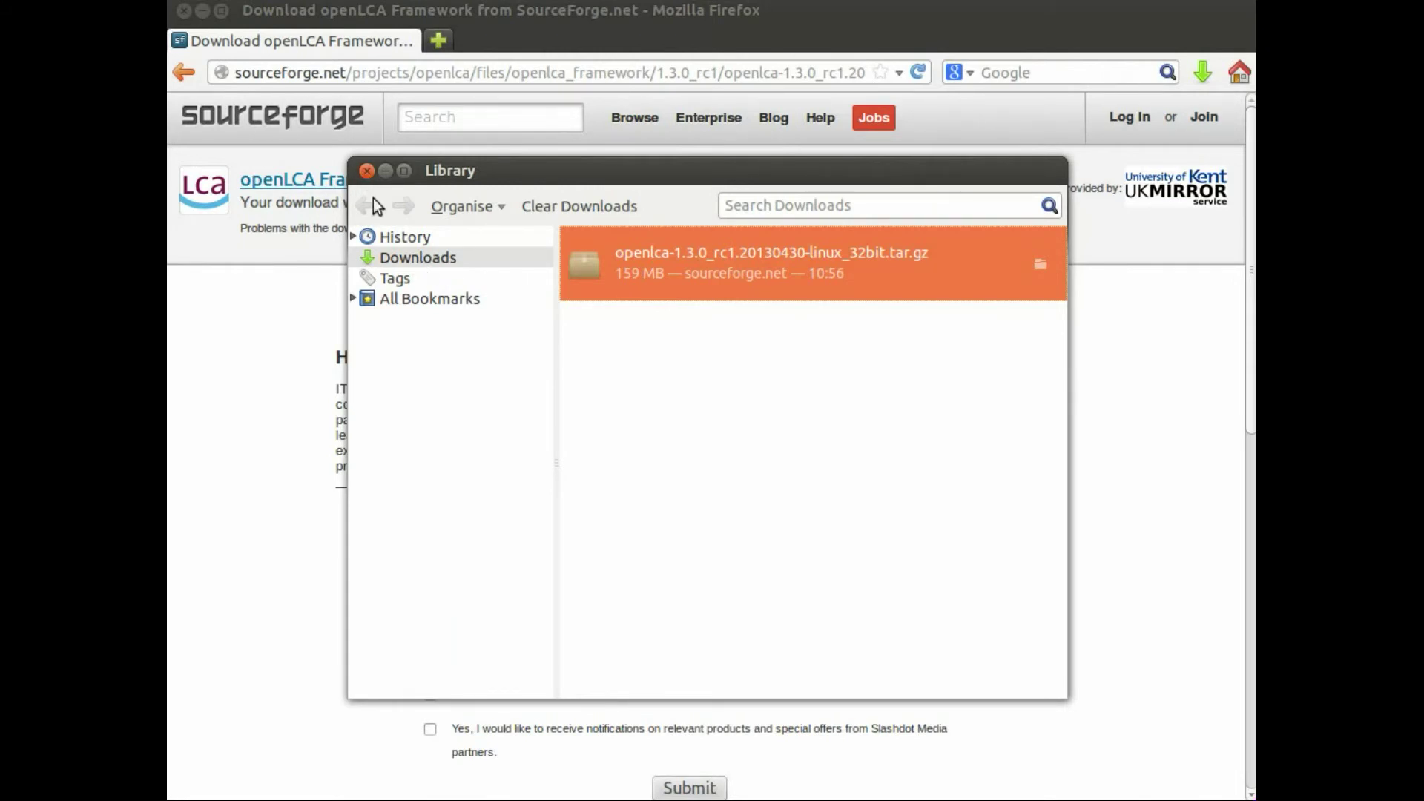
pyautogui.click(367, 171)
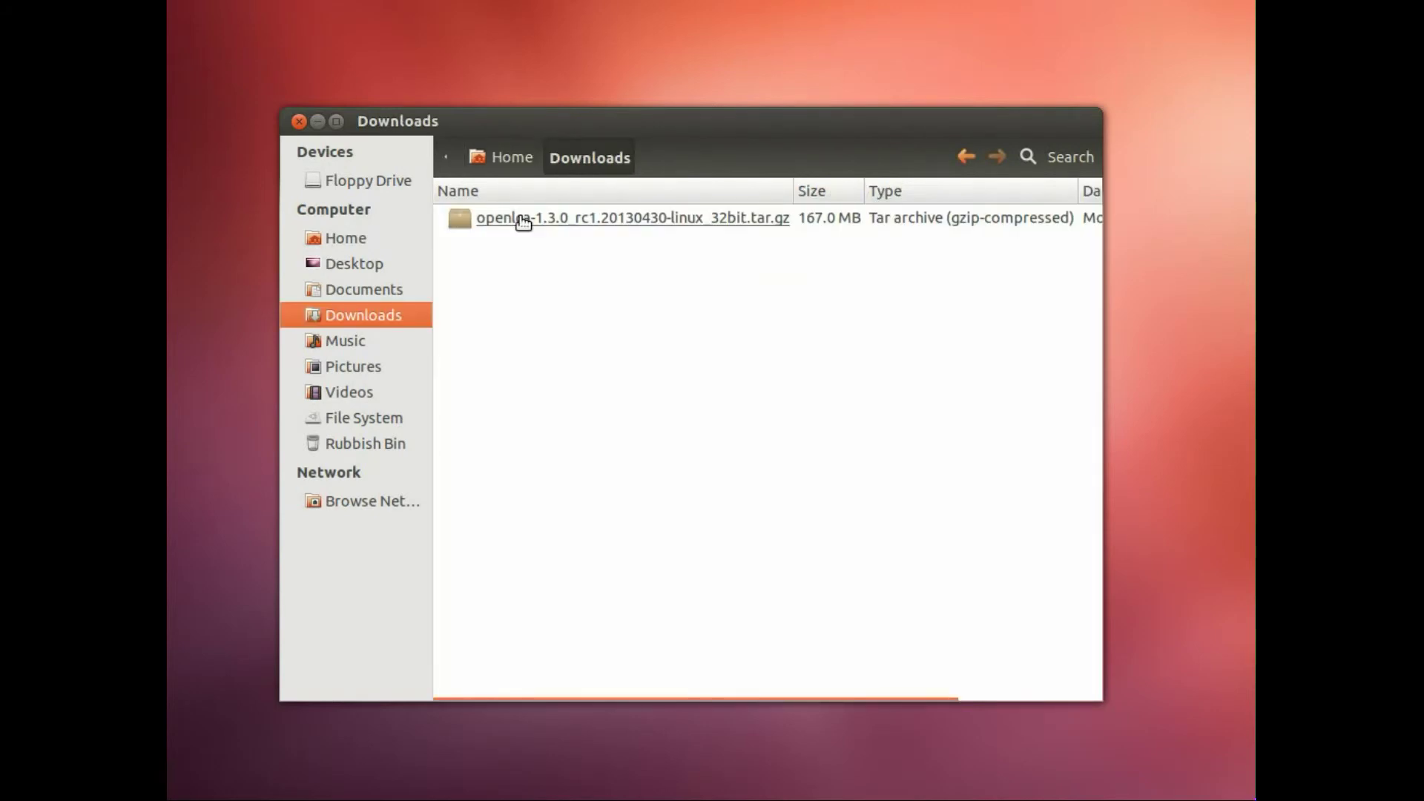
# Step: Extract the openLCA folder from the tar.gz into Downloads with Archive Manager
pyautogui.rightClick(524, 221)
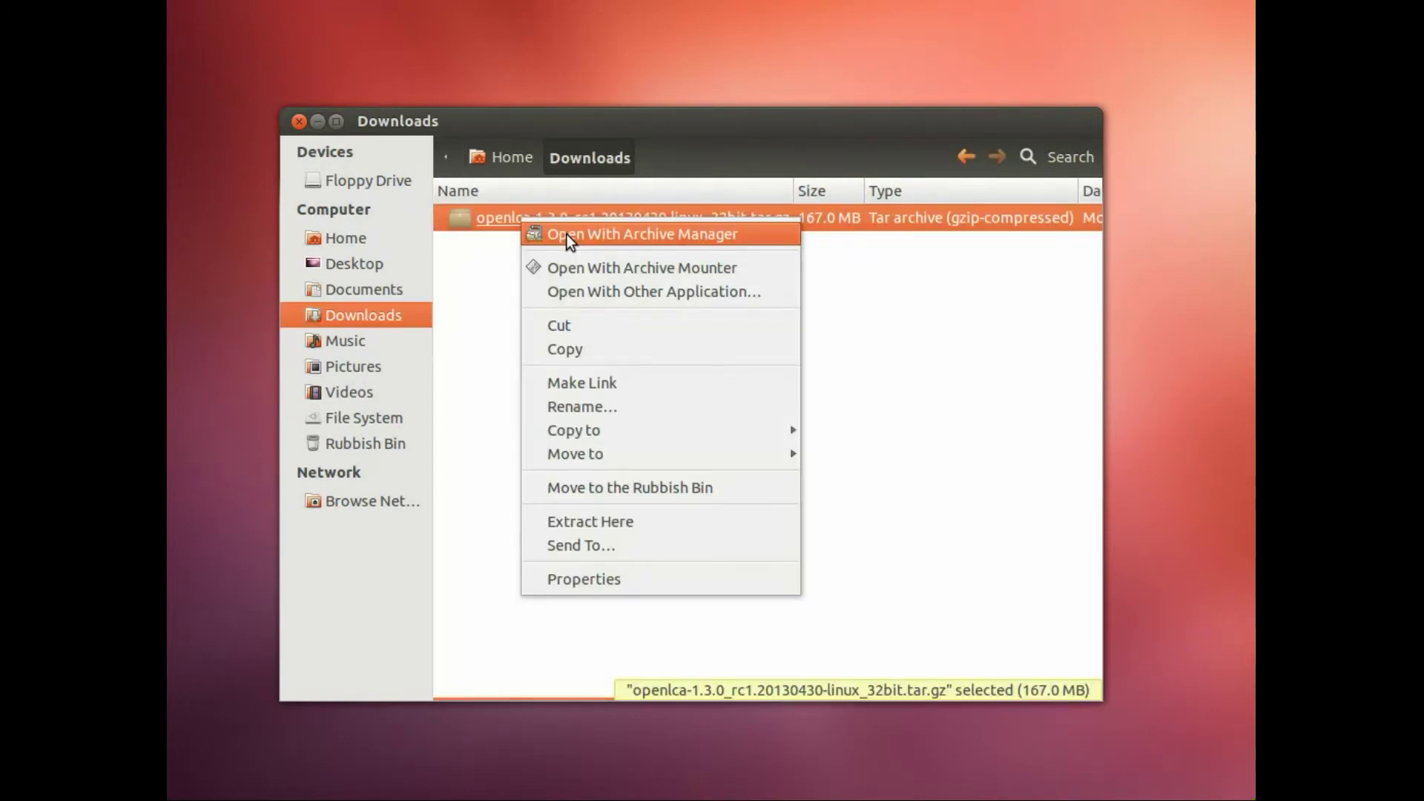
pyautogui.click(567, 234)
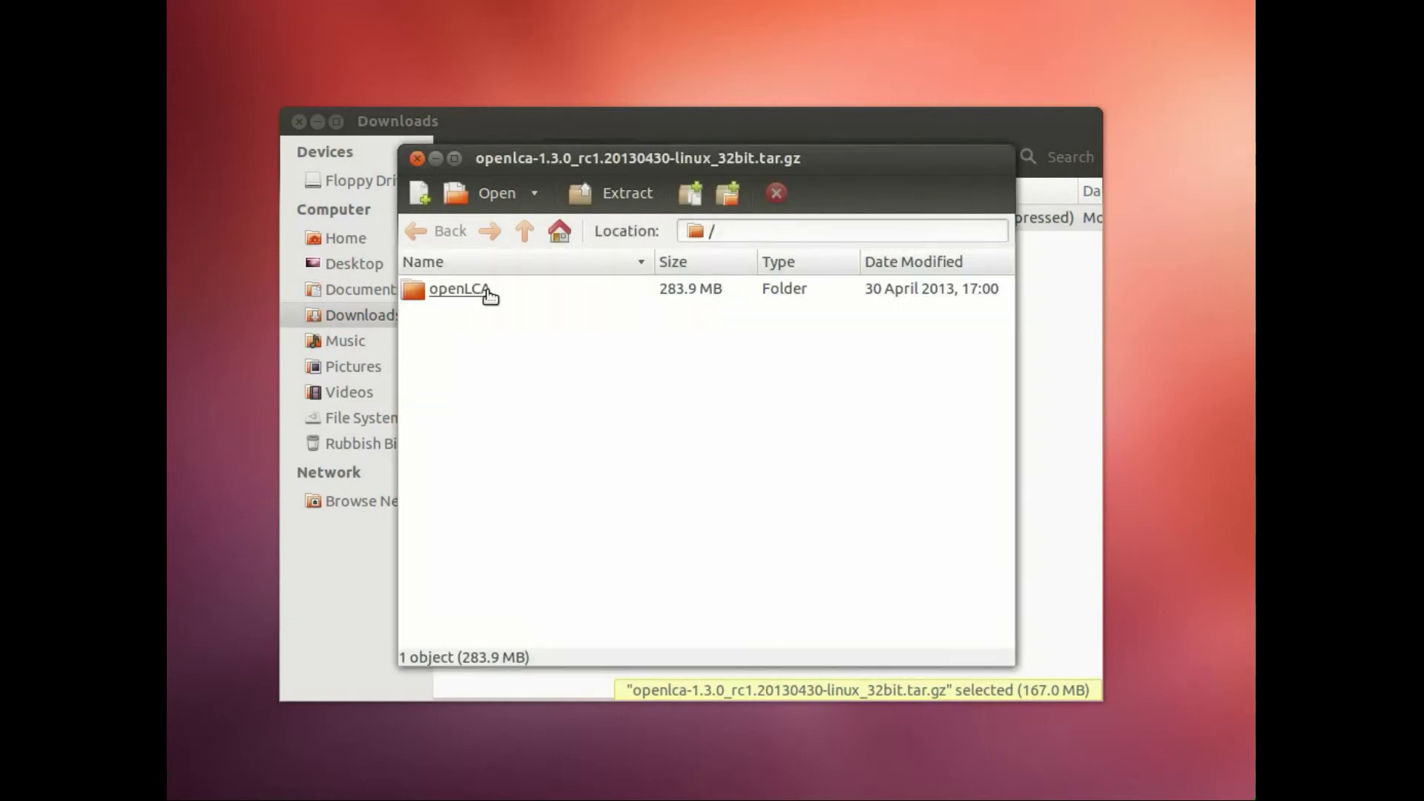
pyautogui.hotkey('shift', 'F10')
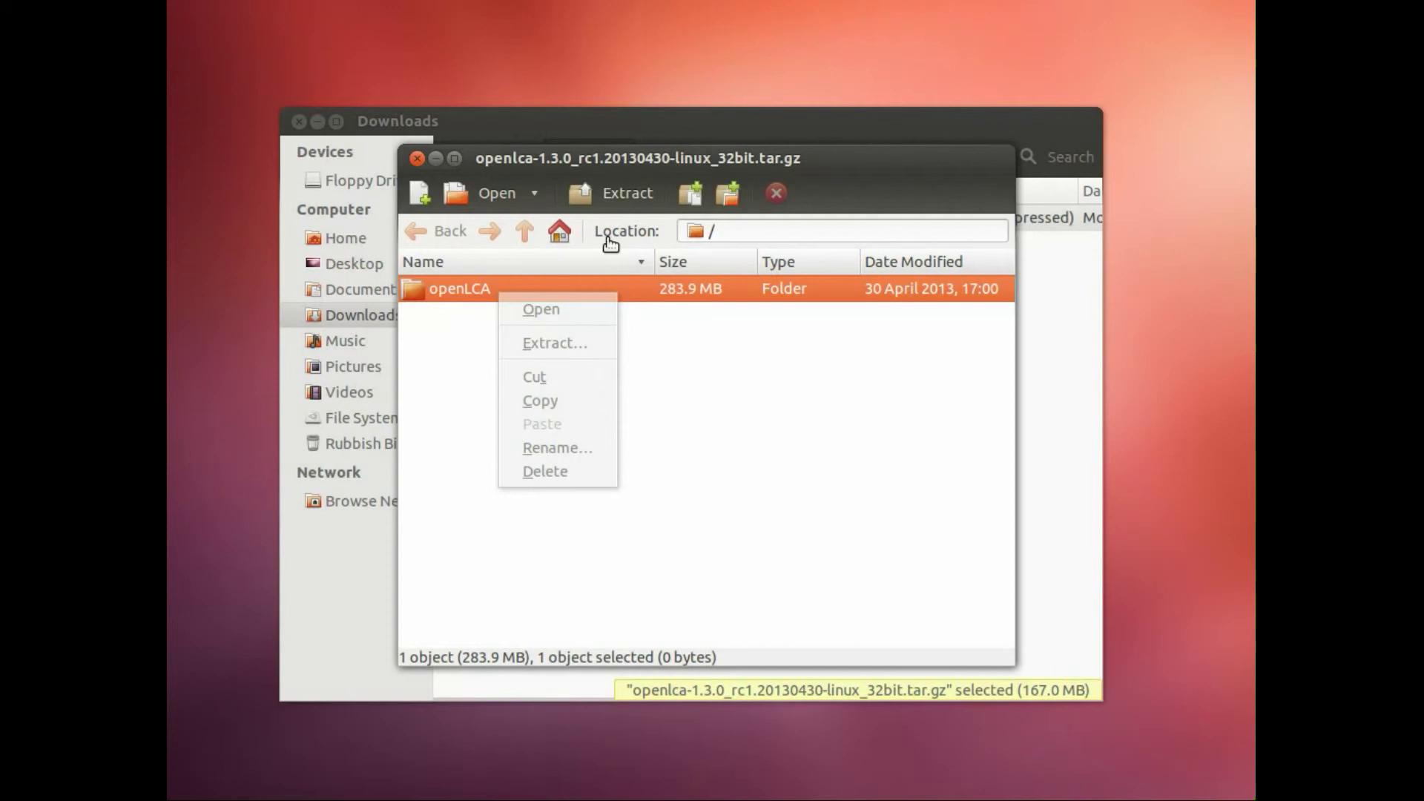
pyautogui.click(608, 201)
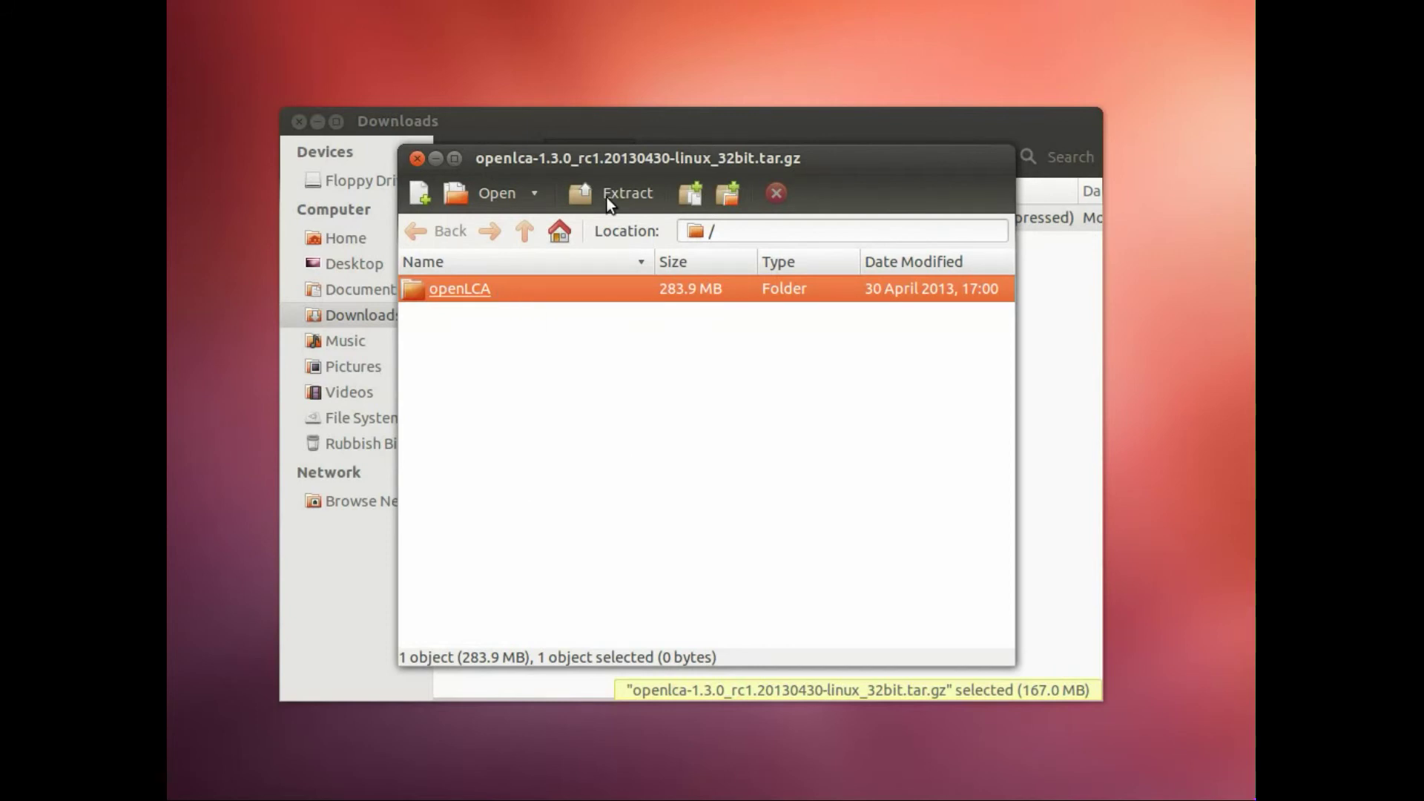
pyautogui.click(607, 198)
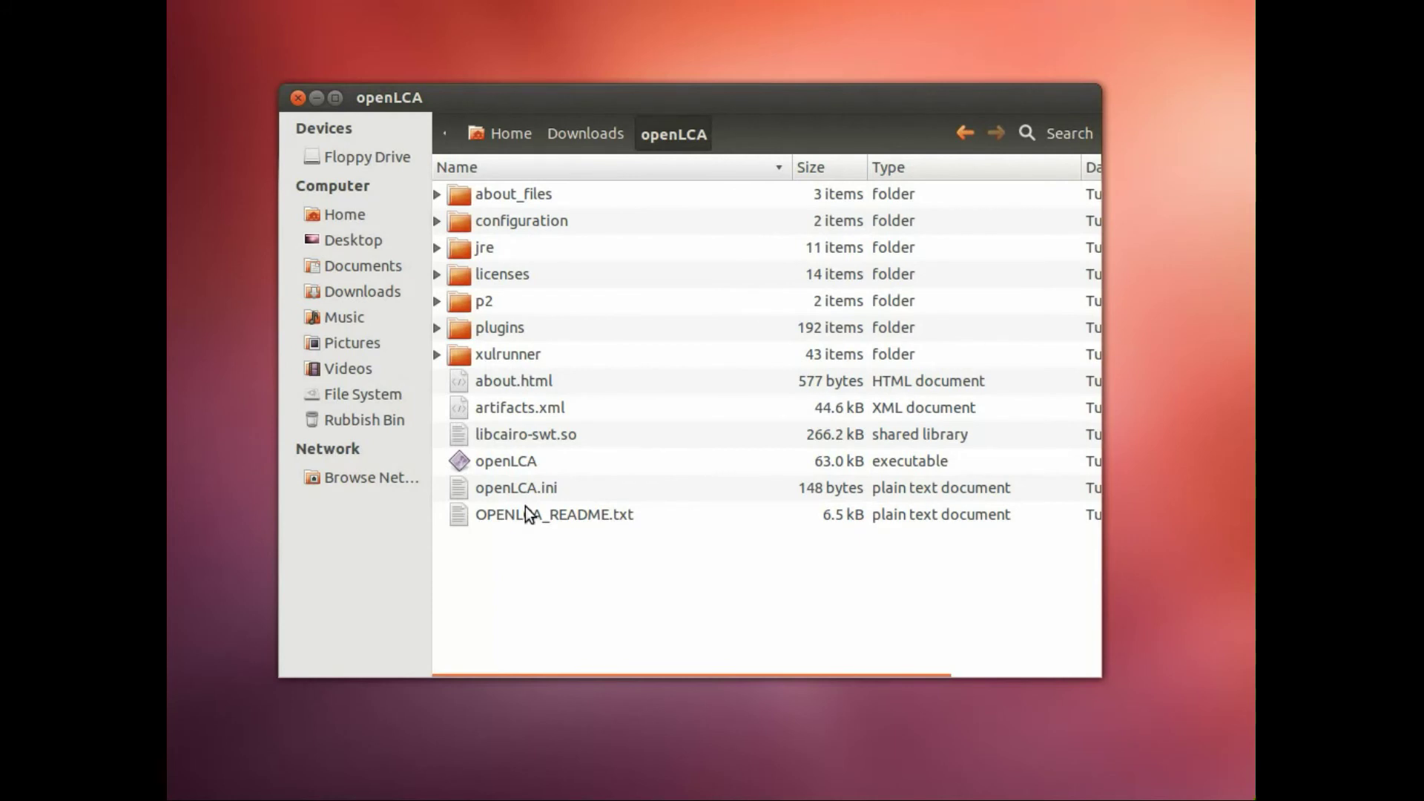
# Step: Tick 'Allow executing file as program' in the openLCA executable's Permissions properties
pyautogui.rightClick(564, 452)
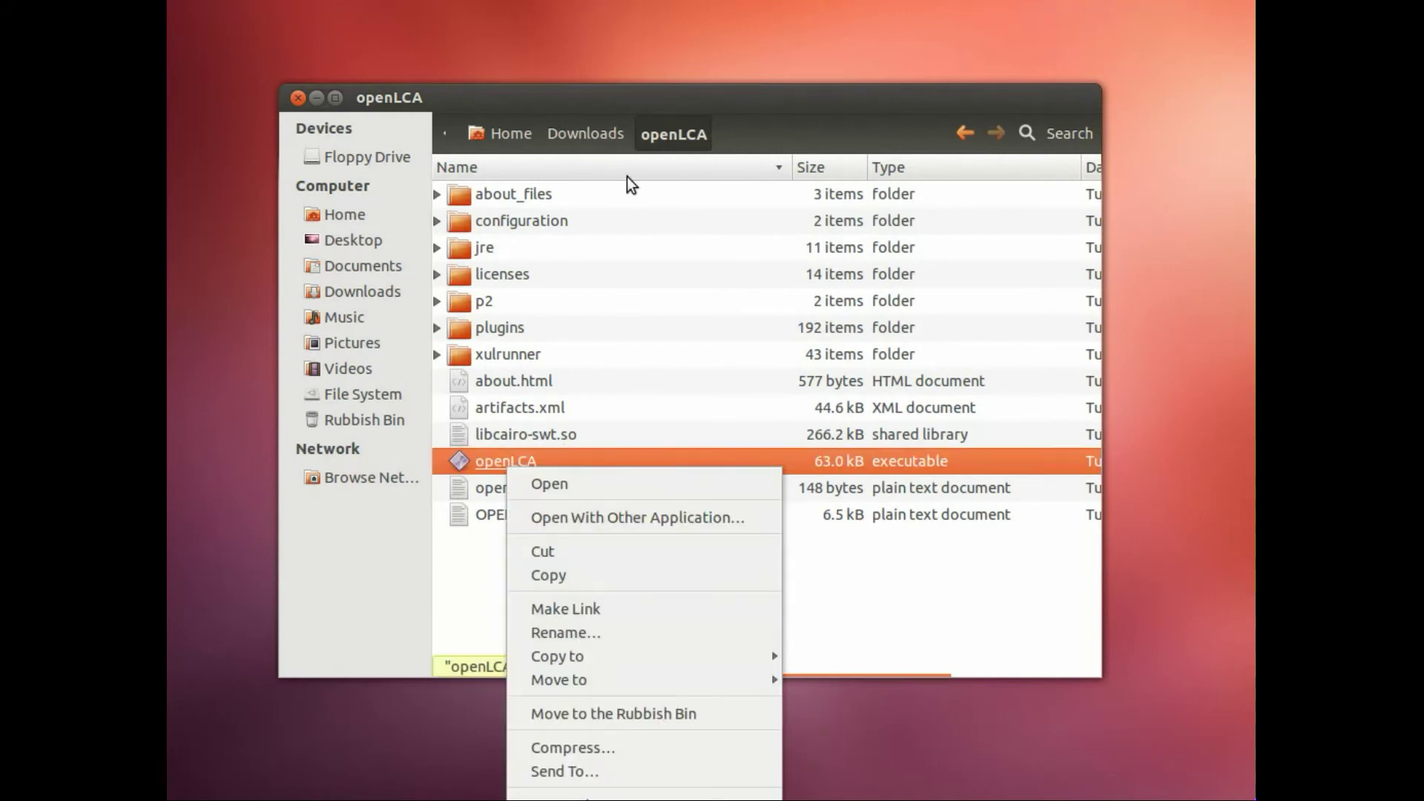
pyautogui.click(571, 482)
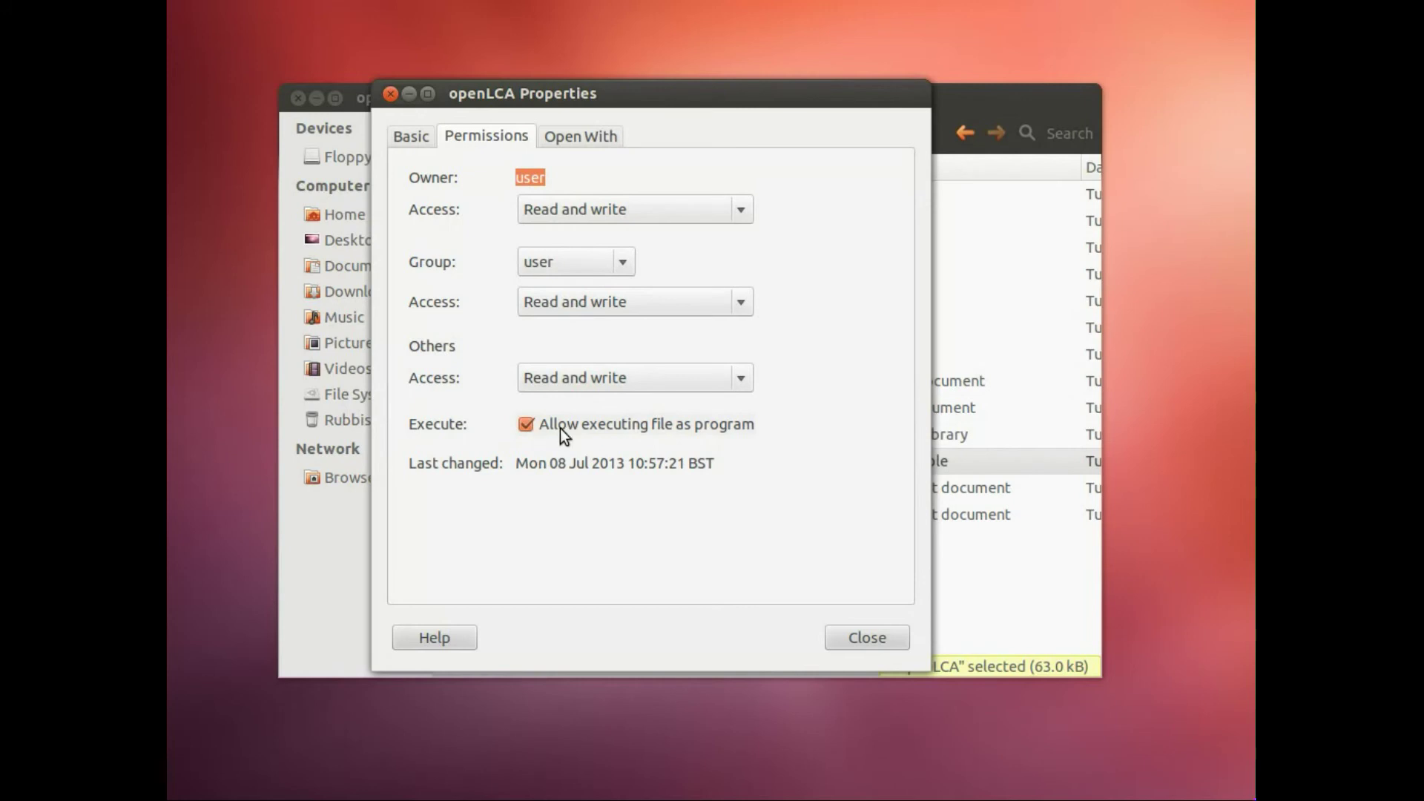
pyautogui.doubleClick(529, 430)
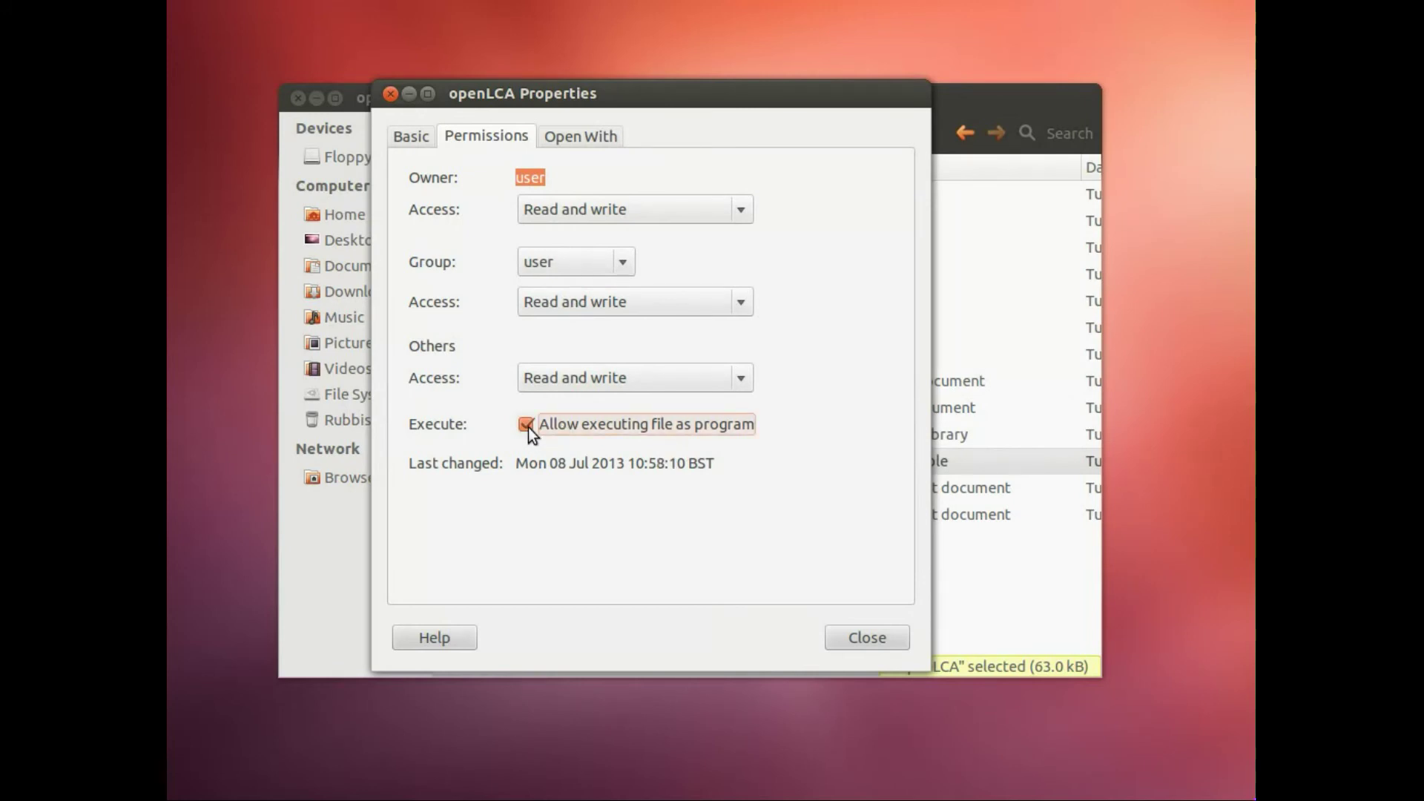
pyautogui.click(853, 642)
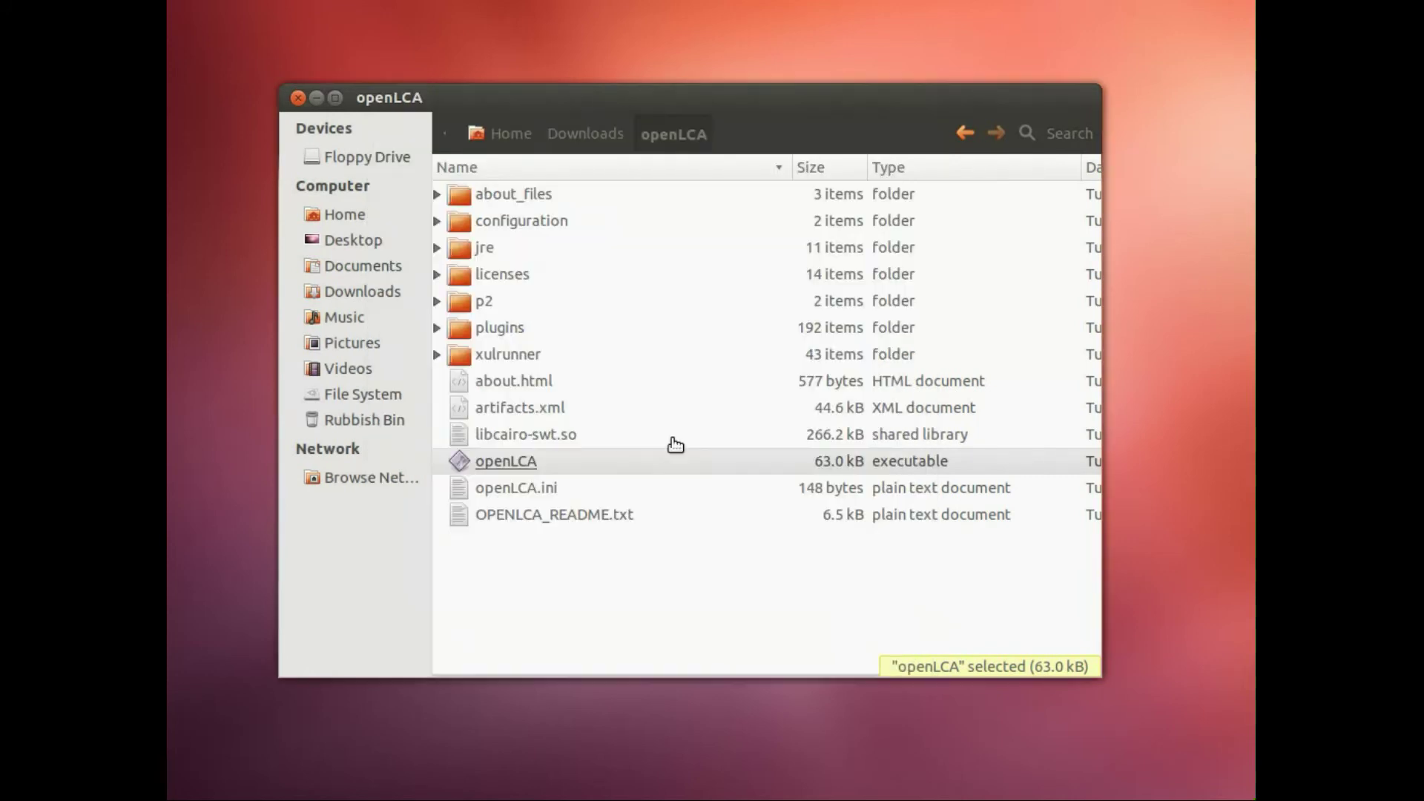
# Step: Launch the openLCA executable and reposition the openLCA 1.3.0_rc1 window
pyautogui.rightClick(515, 464)
pyautogui.click(545, 483)
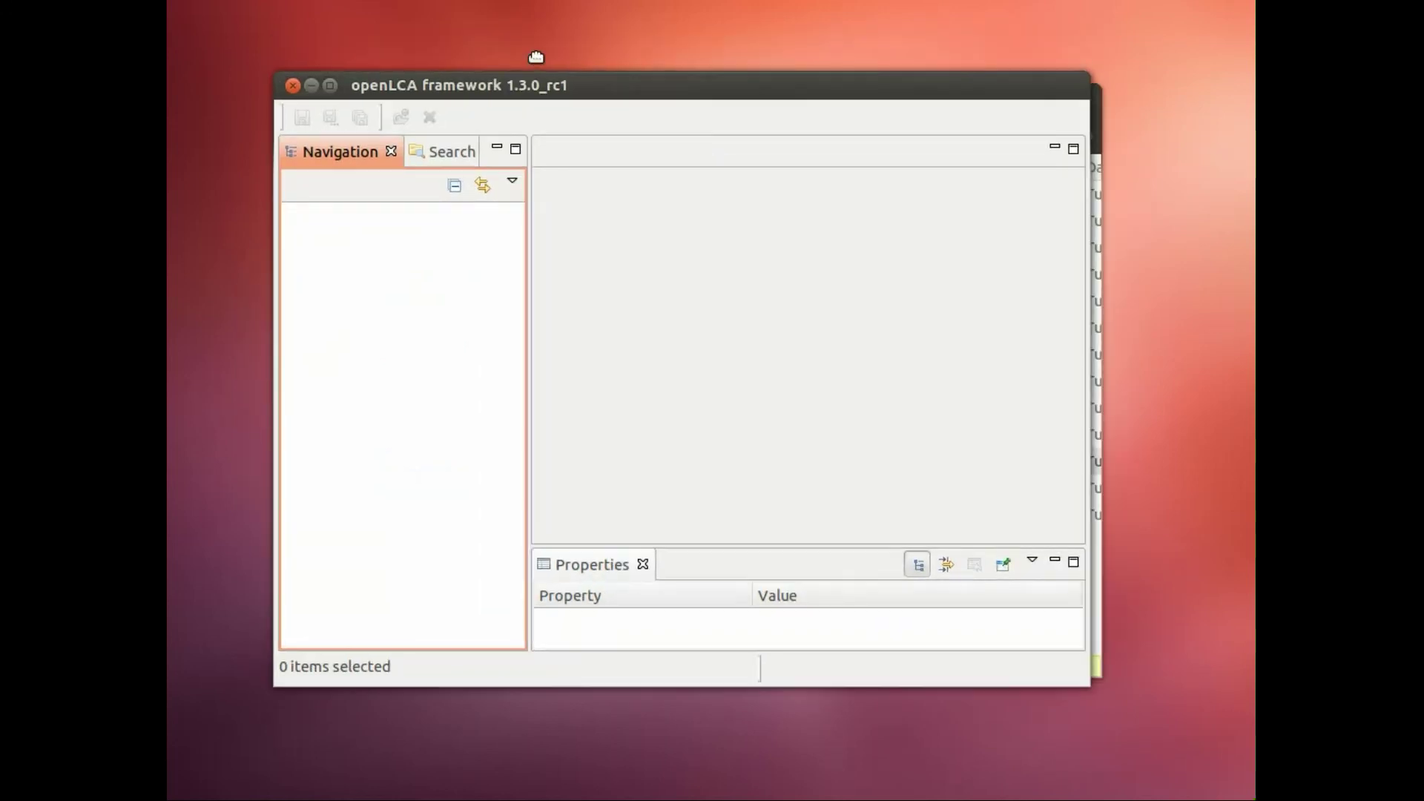
pyautogui.moveTo(536, 57); pyautogui.dragTo(533, 62)
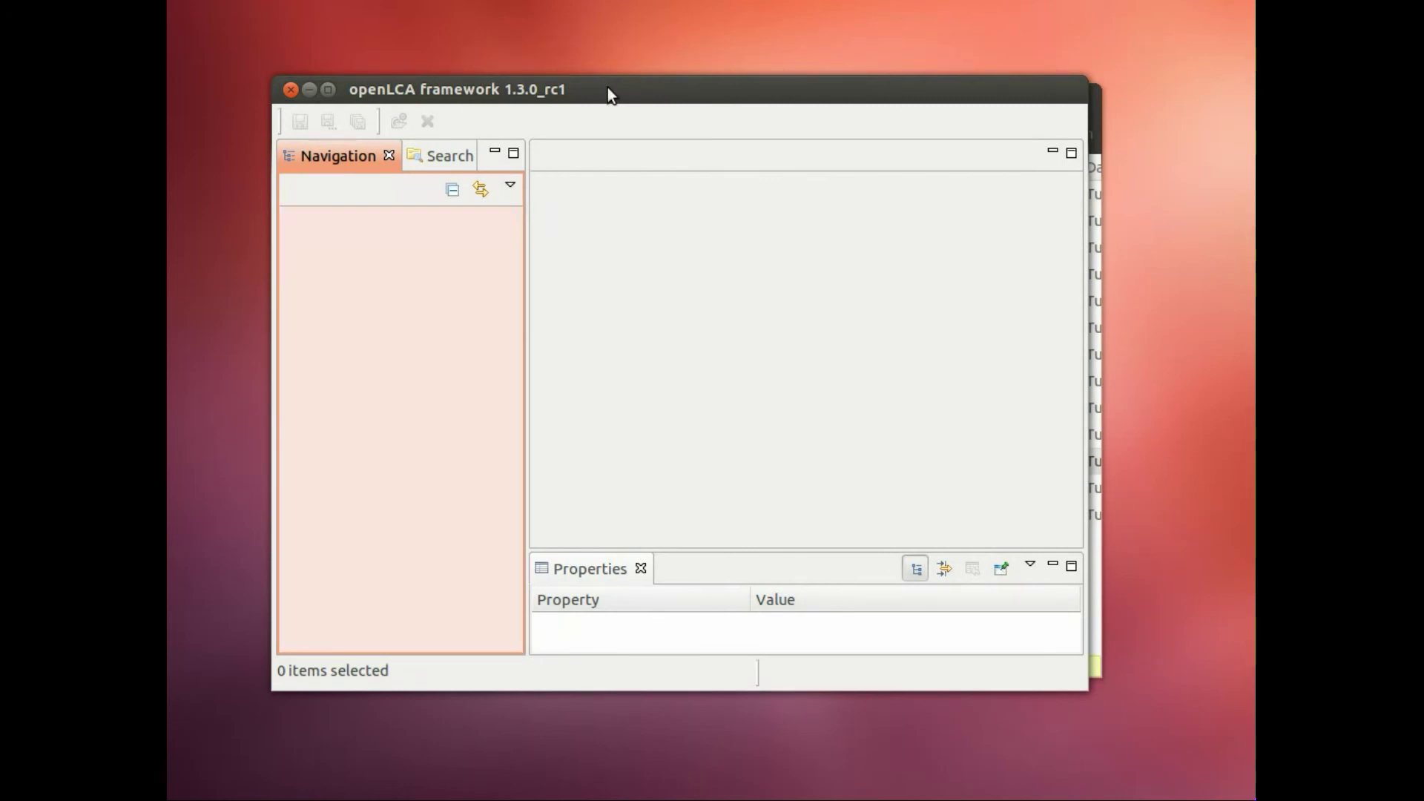
pyautogui.moveTo(607, 87); pyautogui.dragTo(618, 86)
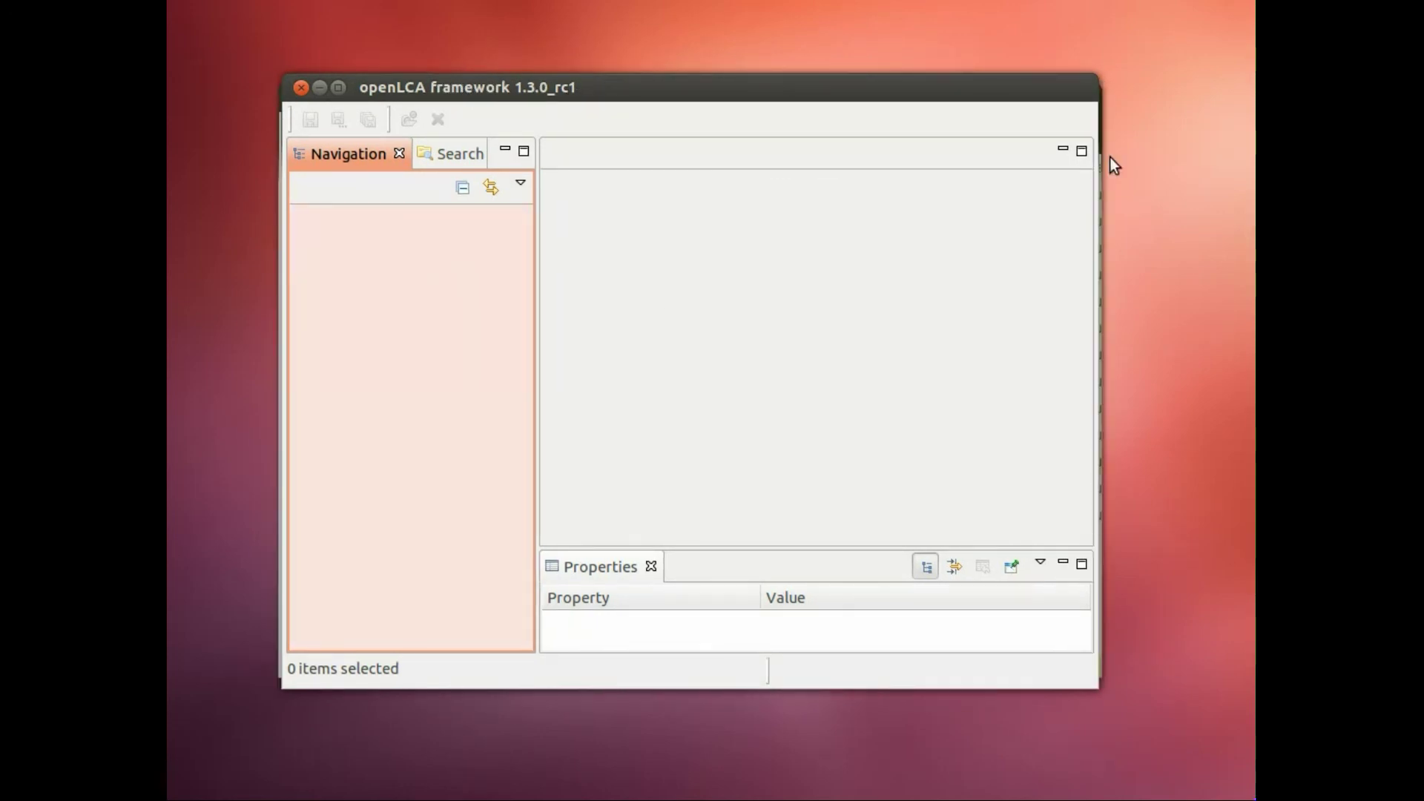